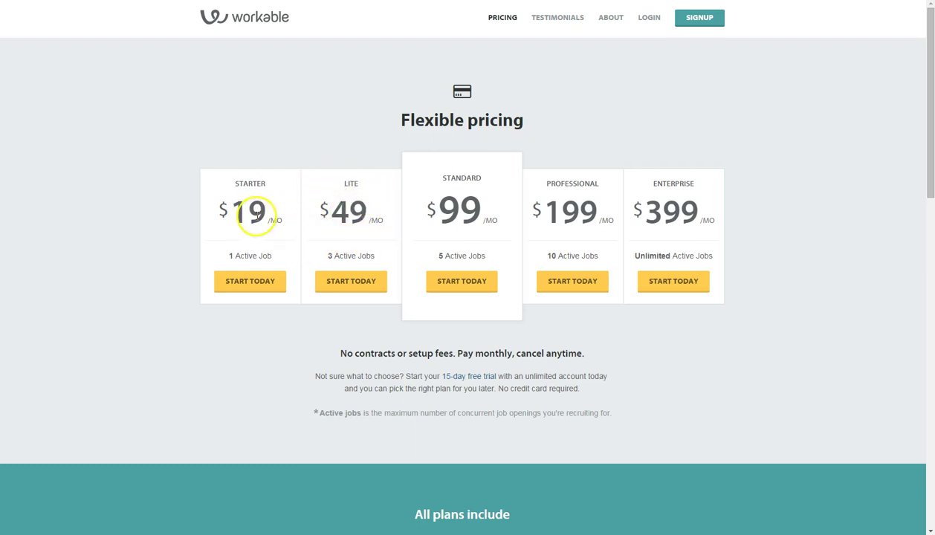
Return to the Workable home page and browse its recruiting feature sections.
click(259, 19)
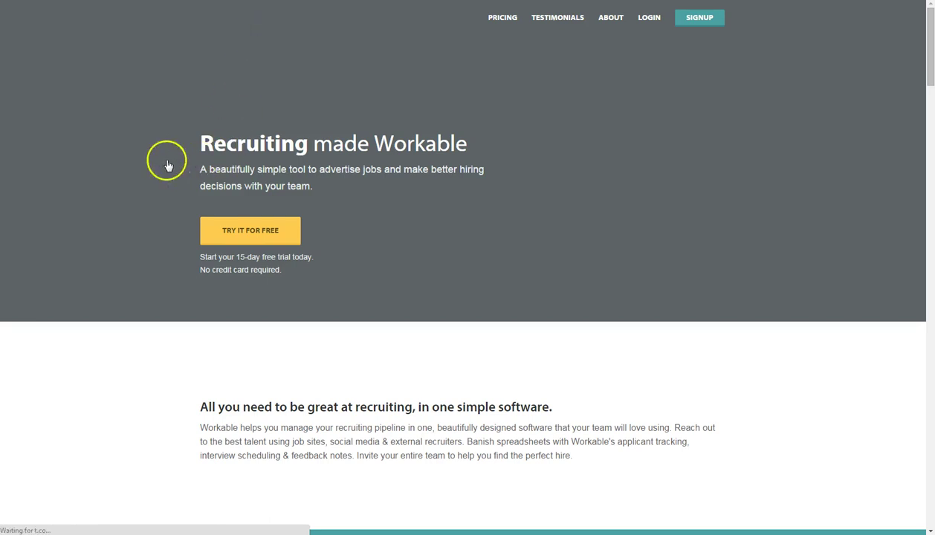
scroll(159, 178, down, 3)
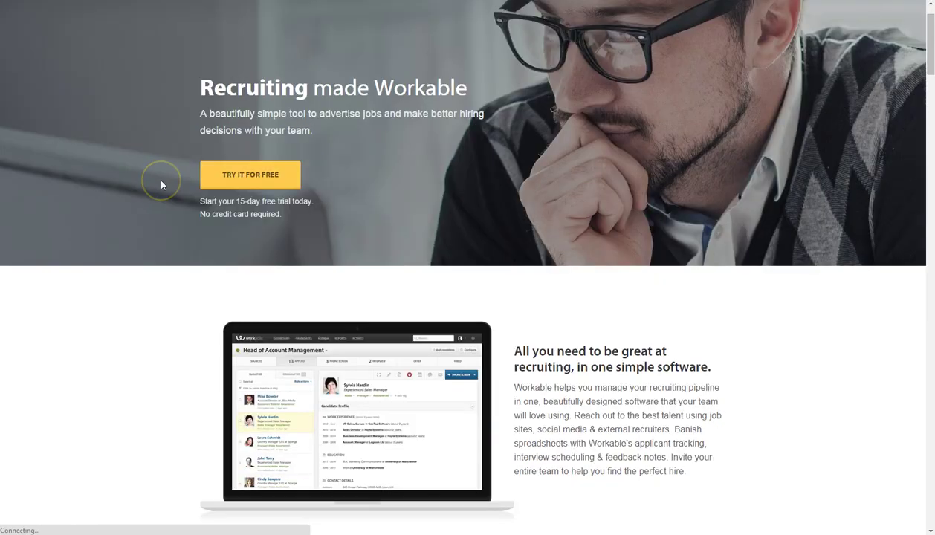
scroll(160, 184, down, 1)
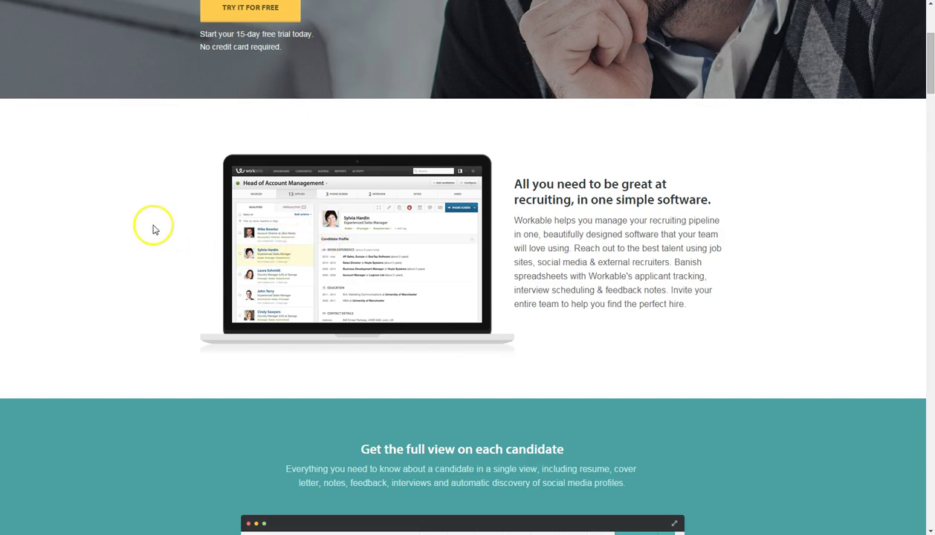
scroll(151, 231, down, 4)
scroll(149, 235, down, 3)
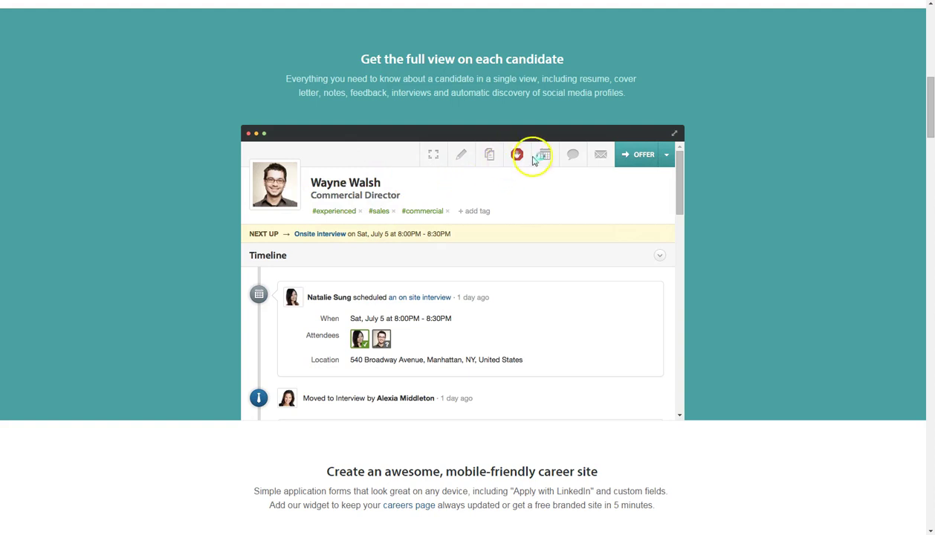
scroll(131, 236, down, 6)
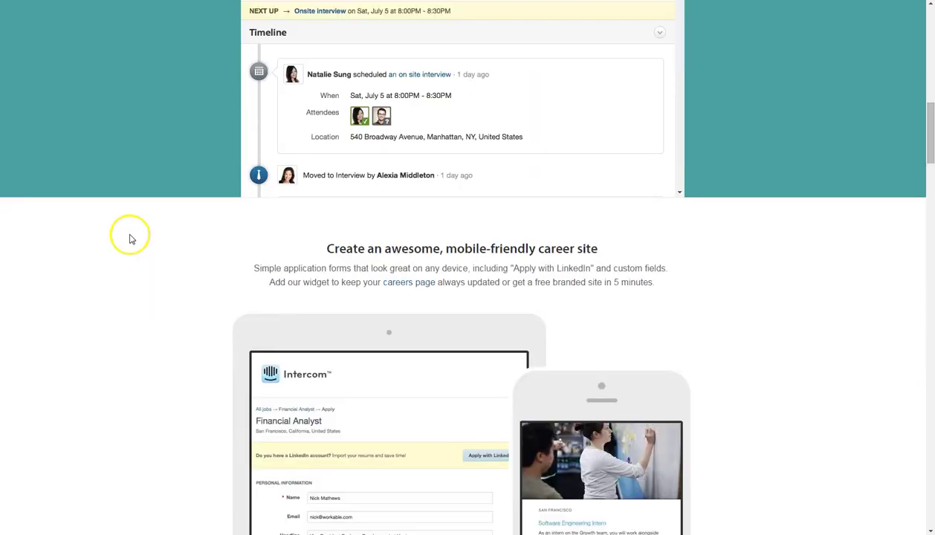
scroll(129, 238, down, 1)
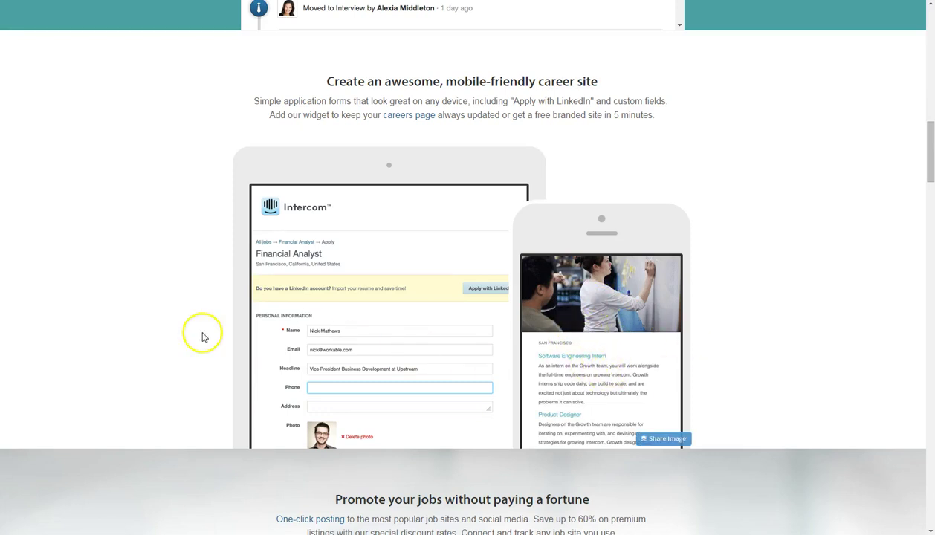
scroll(183, 313, down, 3)
scroll(290, 273, down, 4)
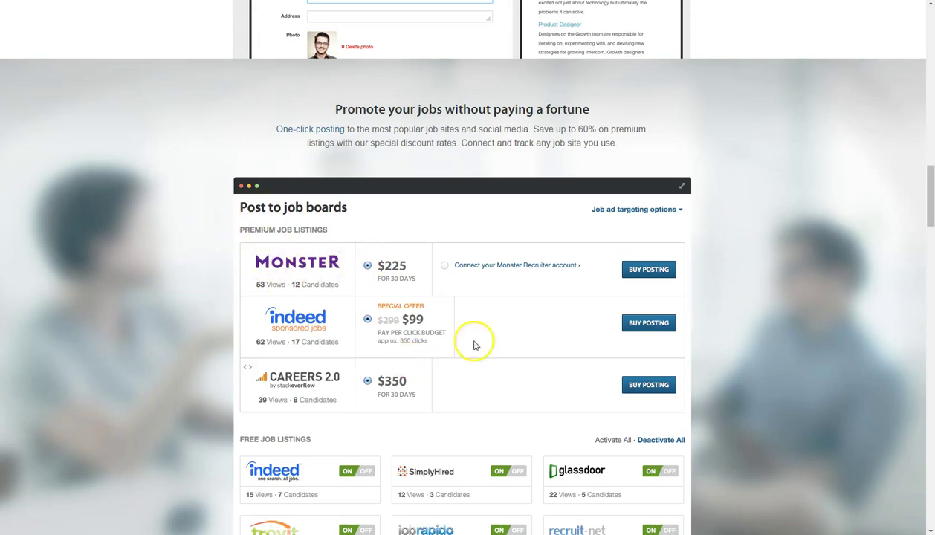
scroll(179, 293, down, 1)
scroll(179, 290, down, 1)
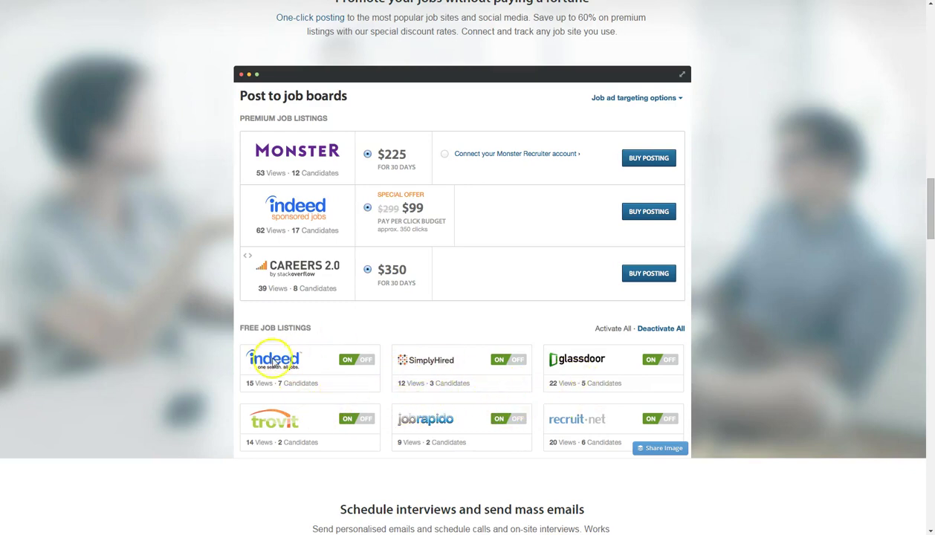
scroll(174, 297, down, 3)
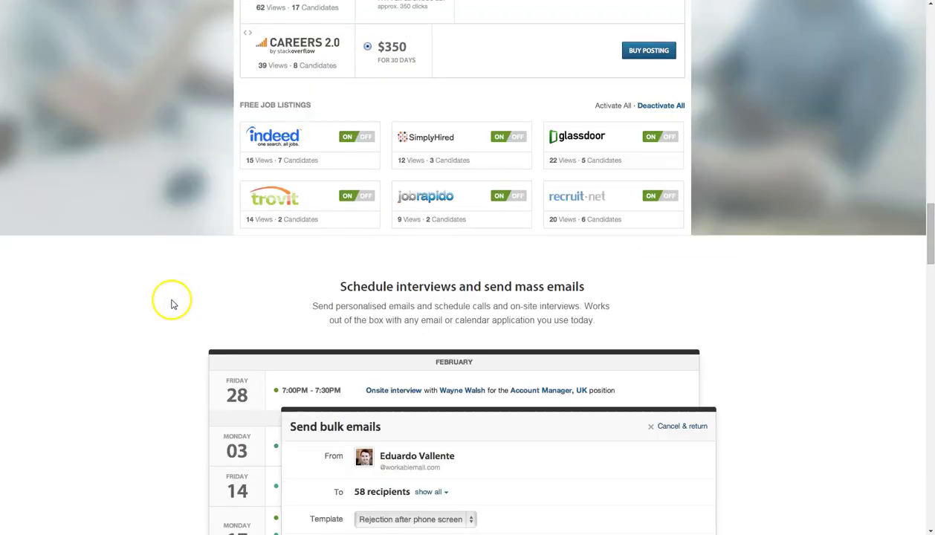
scroll(160, 300, down, 2)
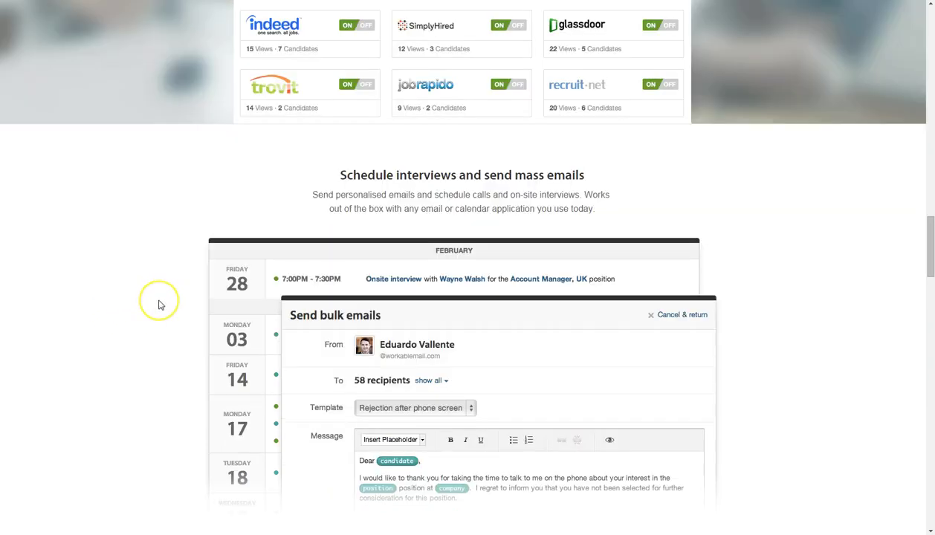
scroll(158, 304, down, 1)
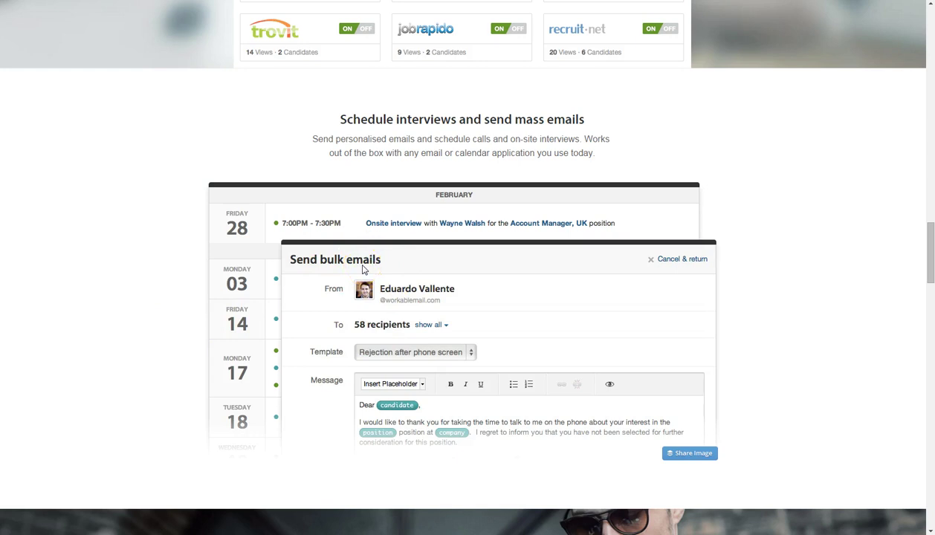
scroll(189, 260, down, 3)
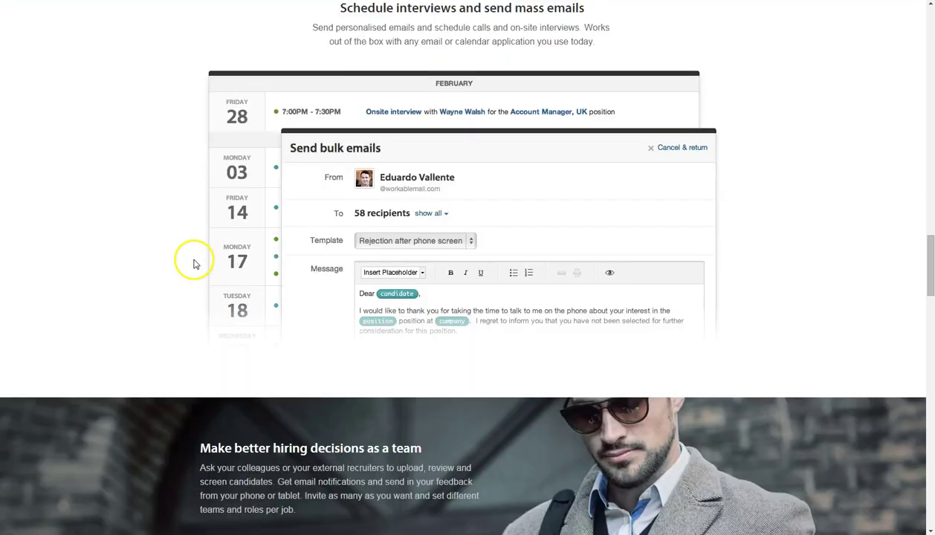
scroll(193, 264, down, 3)
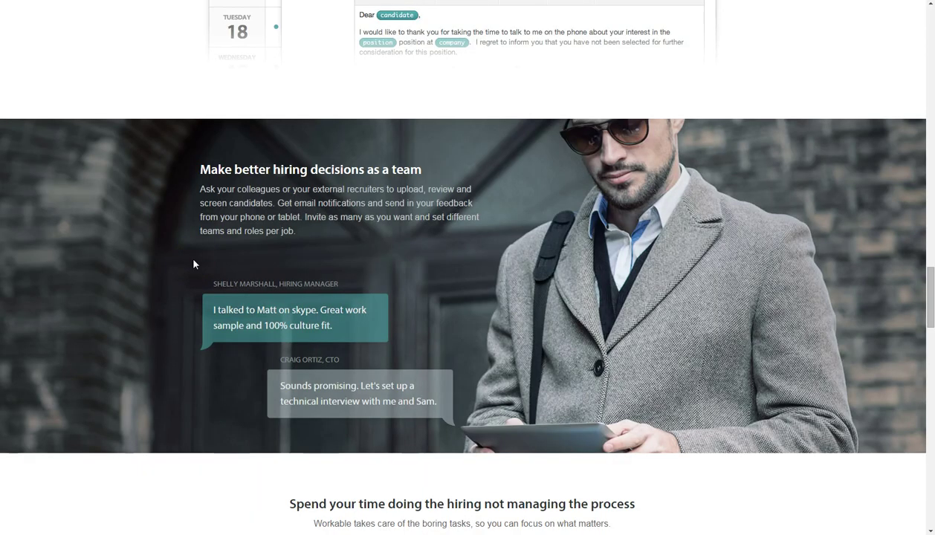
scroll(191, 260, down, 1)
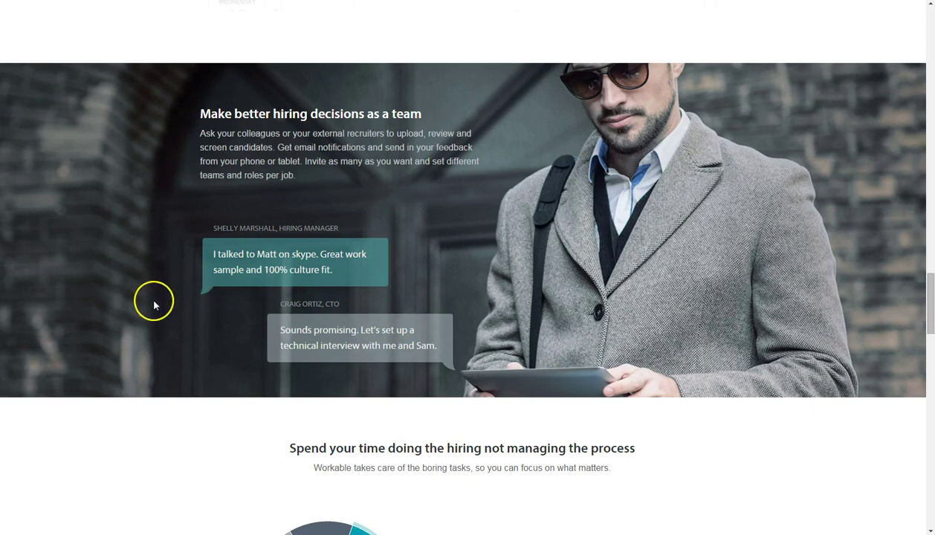
scroll(152, 299, down, 1)
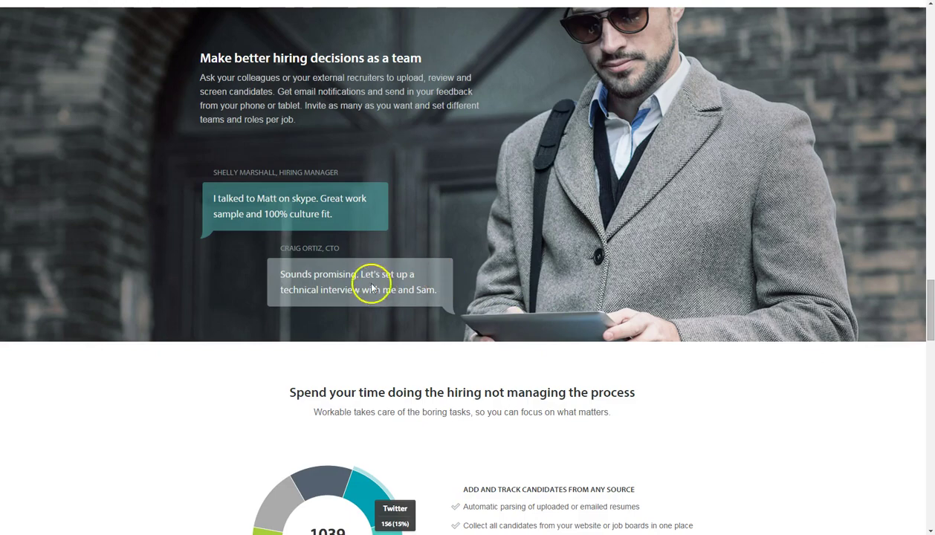
scroll(163, 283, down, 2)
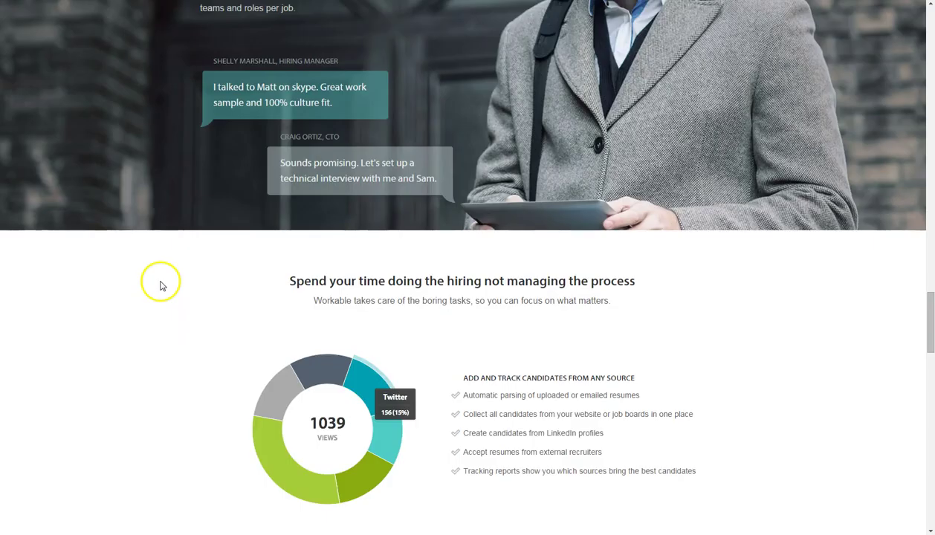
scroll(160, 285, down, 2)
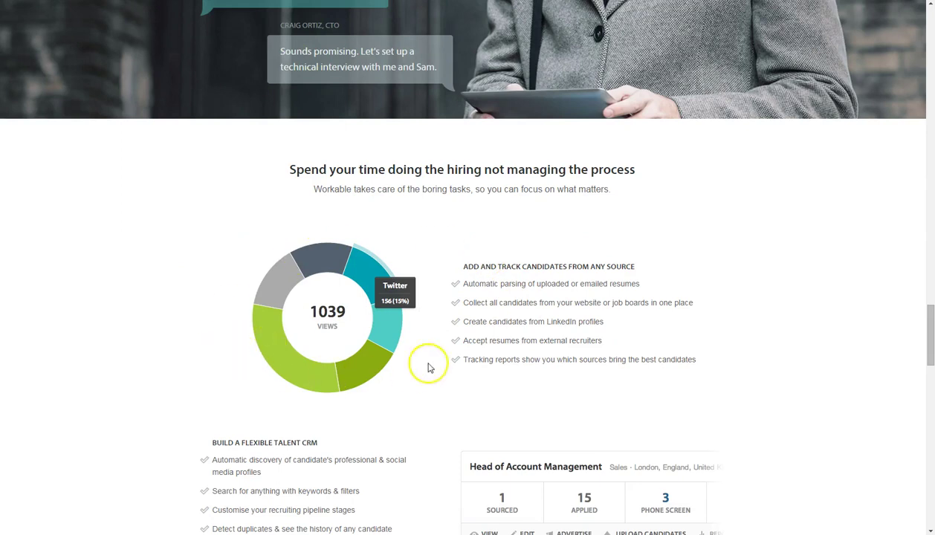
scroll(151, 315, down, 2)
scroll(98, 305, down, 7)
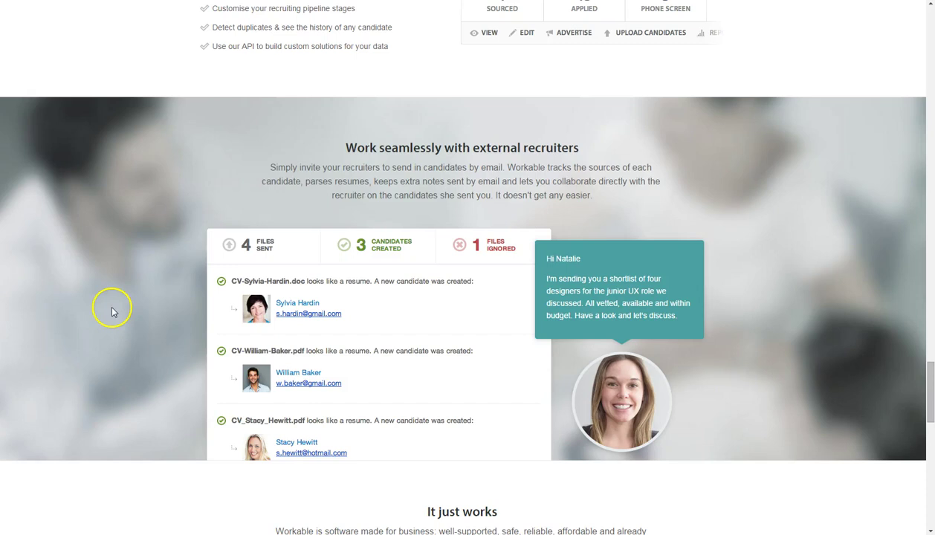
scroll(416, 297, down, 8)
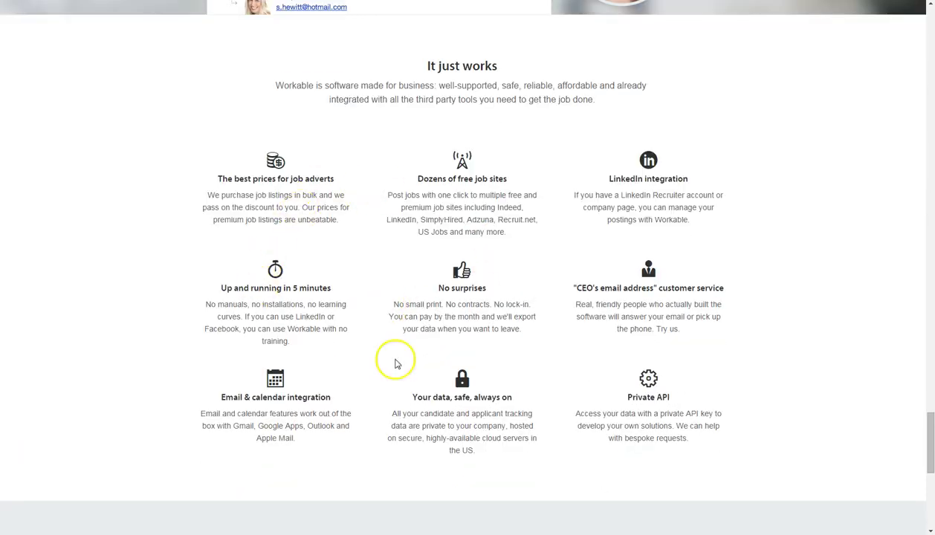
scroll(446, 386, down, 7)
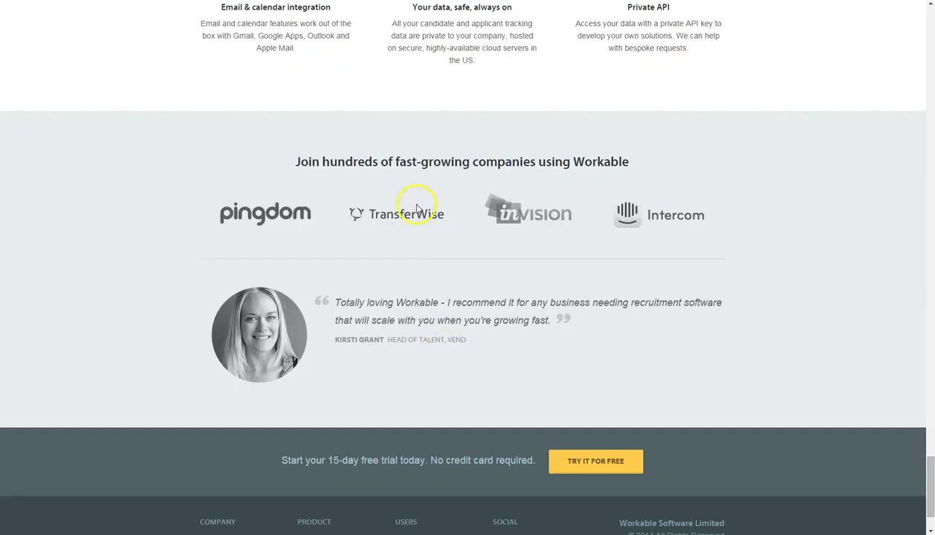
scroll(442, 309, down, 1)
scroll(442, 309, up, 20)
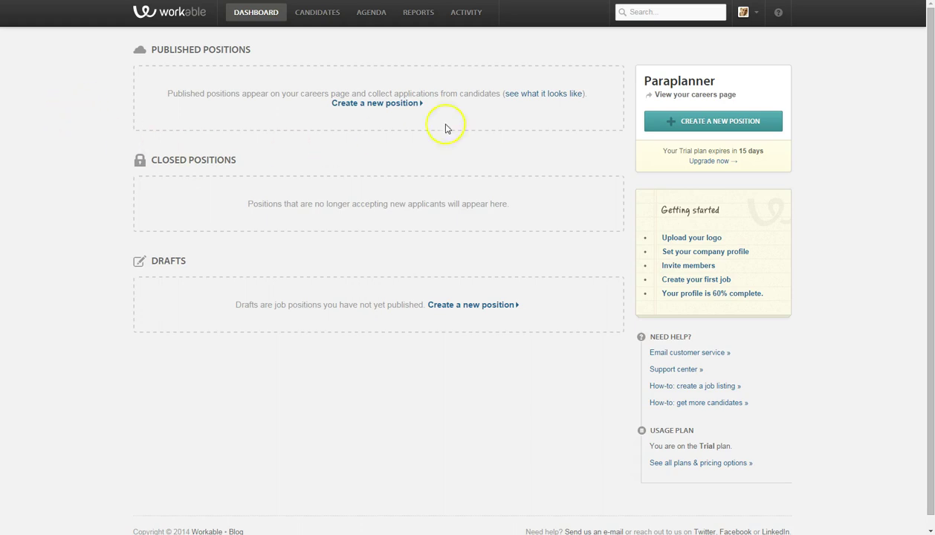
Start a new job position from the Paraplanner dashboard.
click(713, 122)
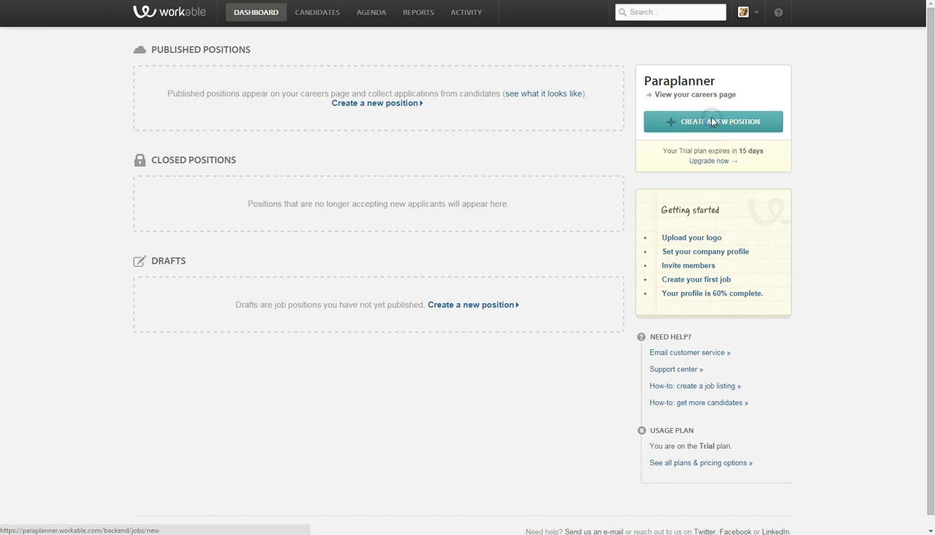
Title the job 'Paraplanner' and make it a telecommute role in Australia.
click(713, 122)
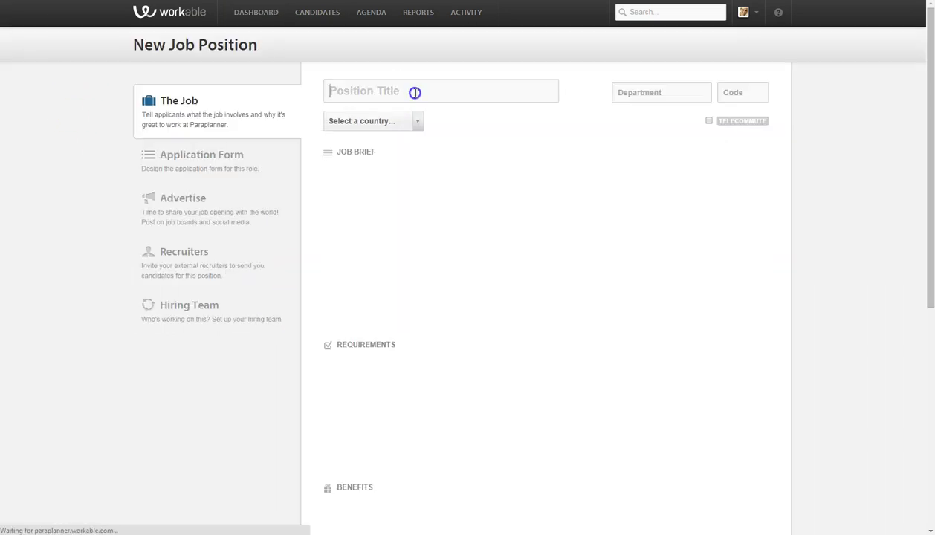
click(413, 92)
text(P)
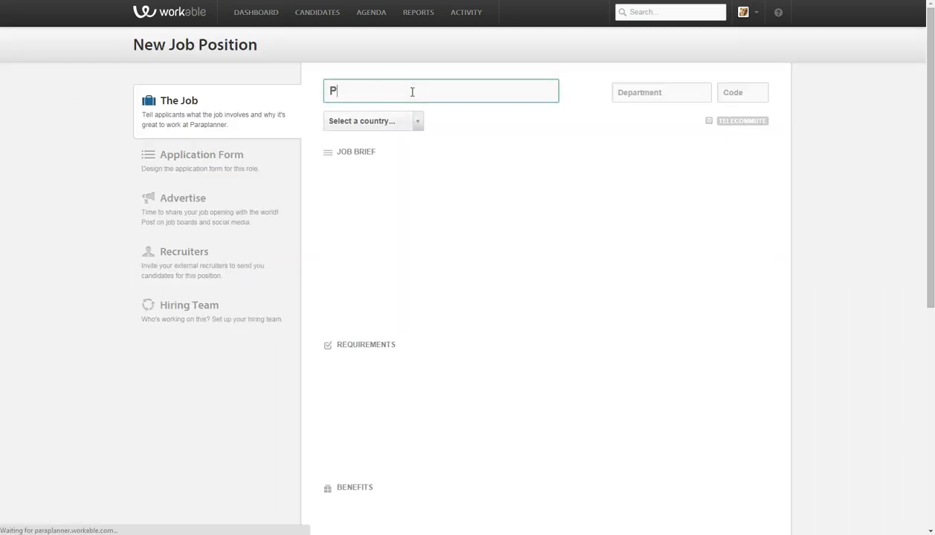
text(araplanner)
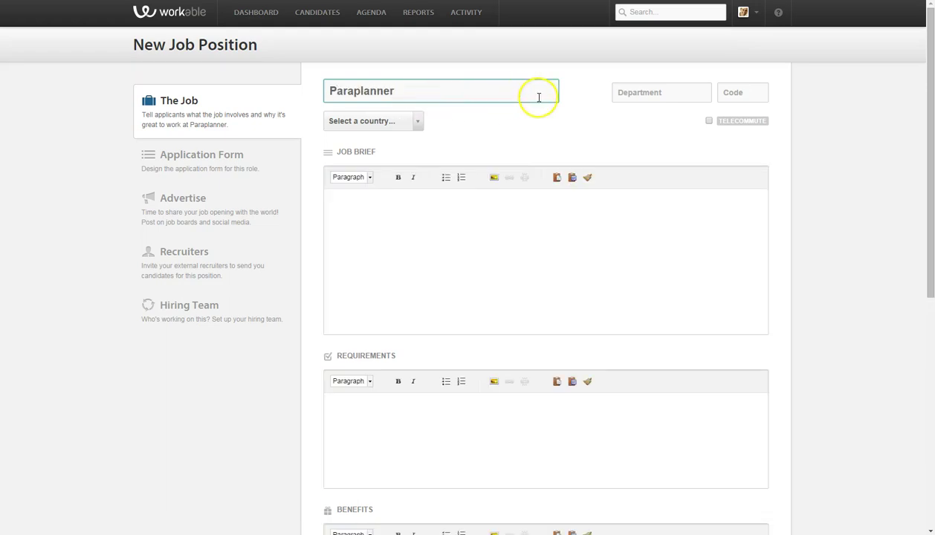
click(640, 94)
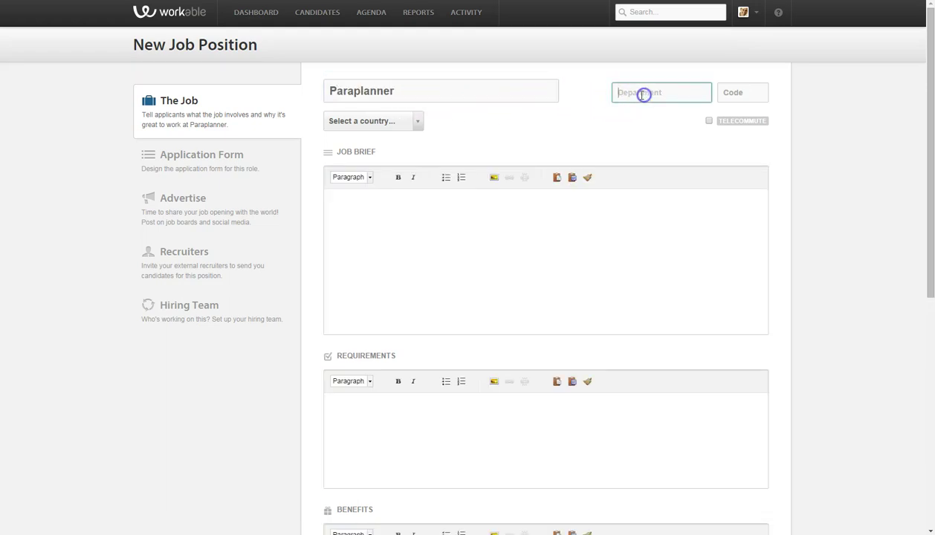
click(731, 93)
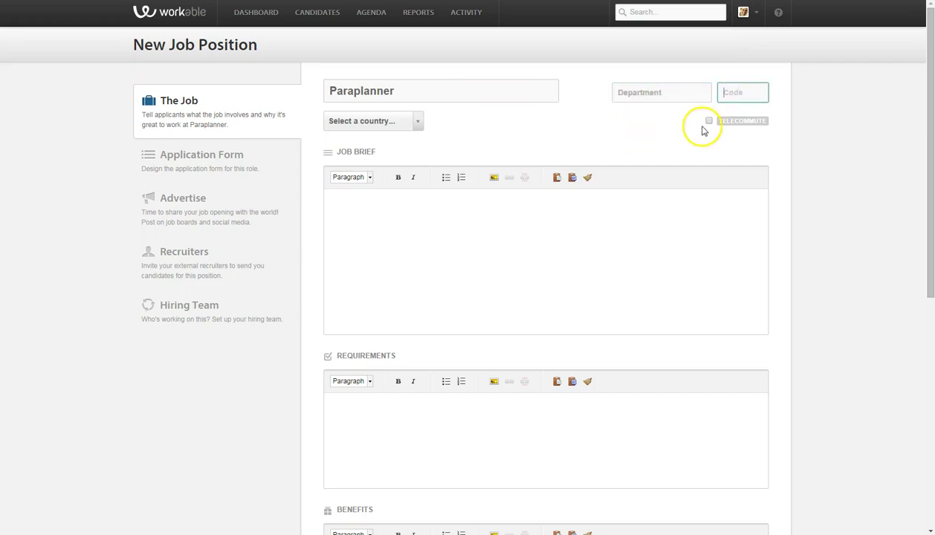
click(710, 121)
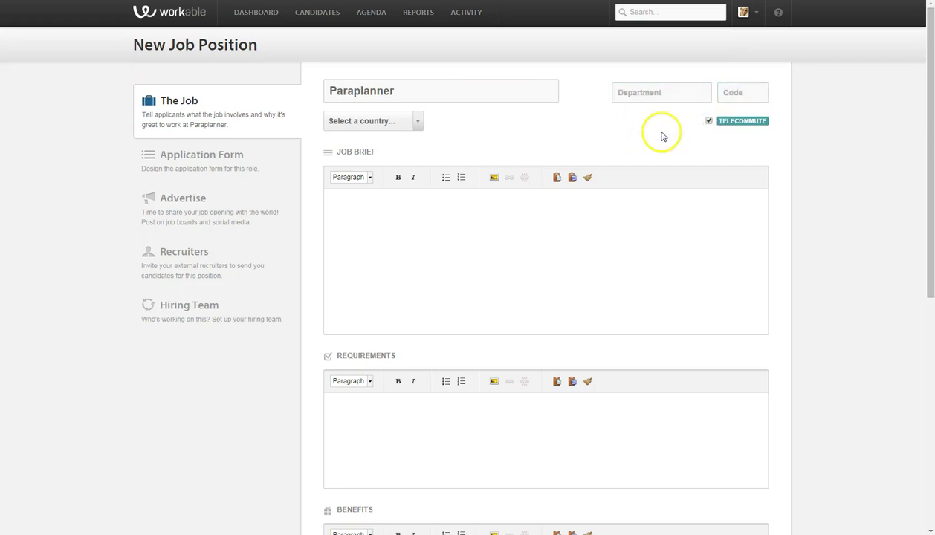
click(411, 123)
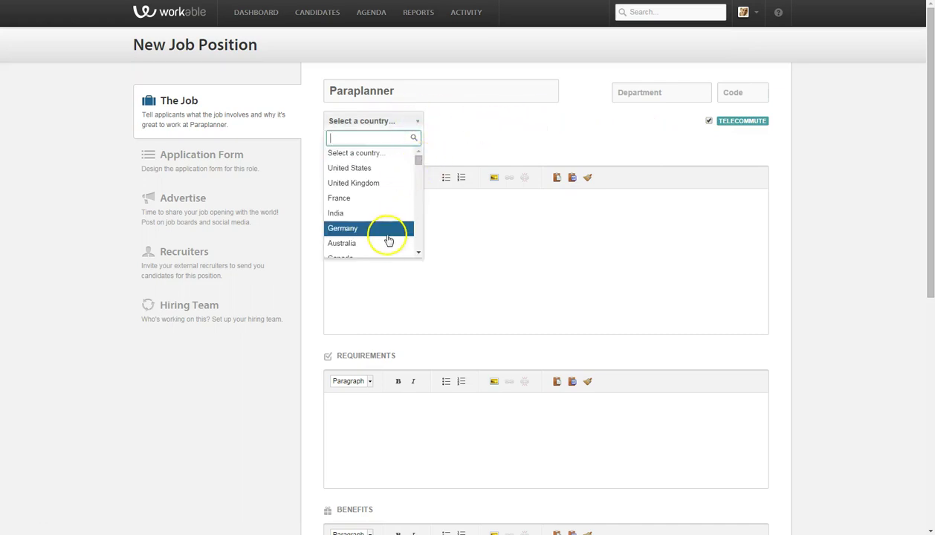
click(379, 244)
Write the job brief, requirements '3 years experience' and 'Software skills', and benefits '$150 per hour'.
click(420, 219)
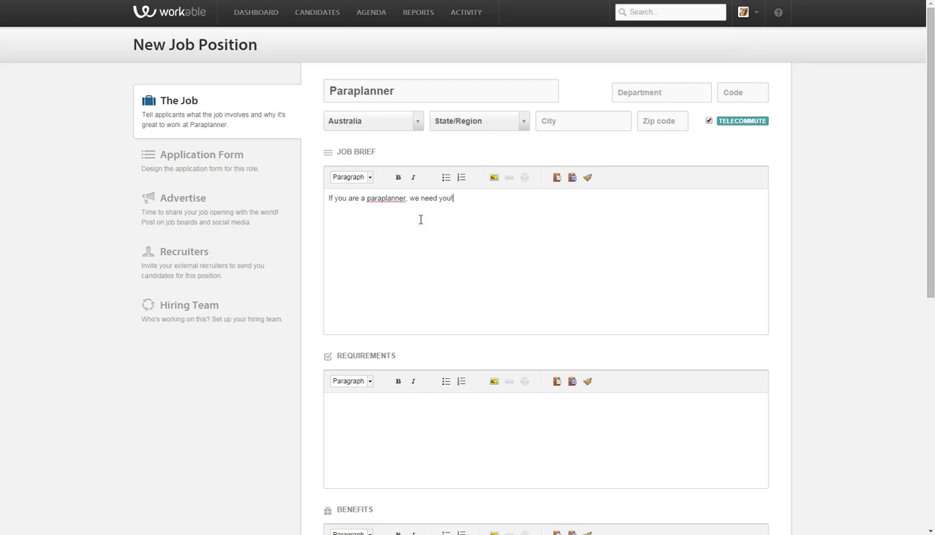
click(403, 230)
scroll(434, 251, down, 1)
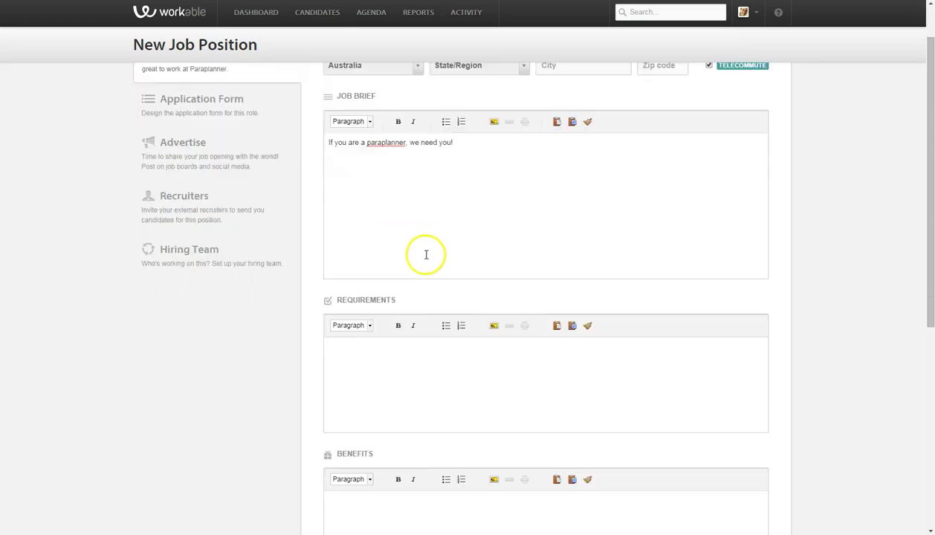
click(404, 368)
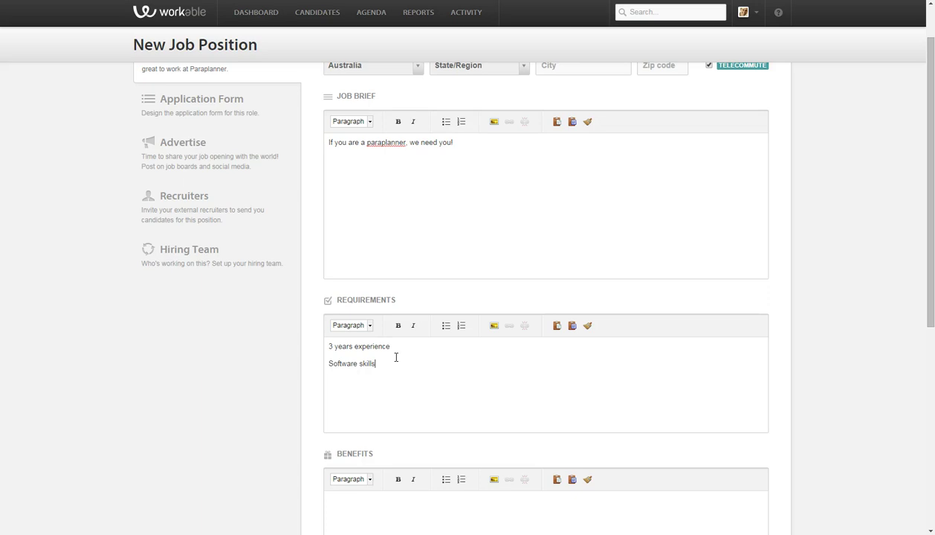
scroll(400, 364, down, 2)
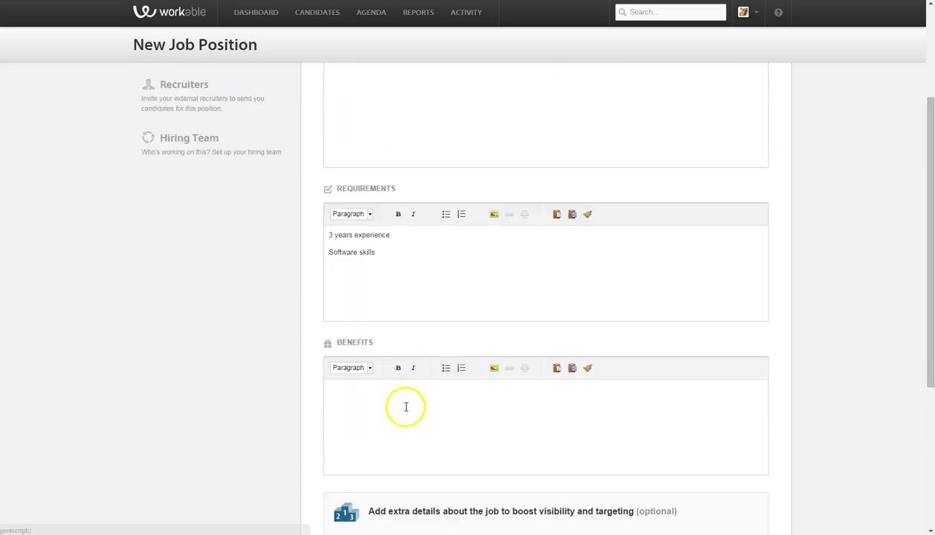
click(384, 408)
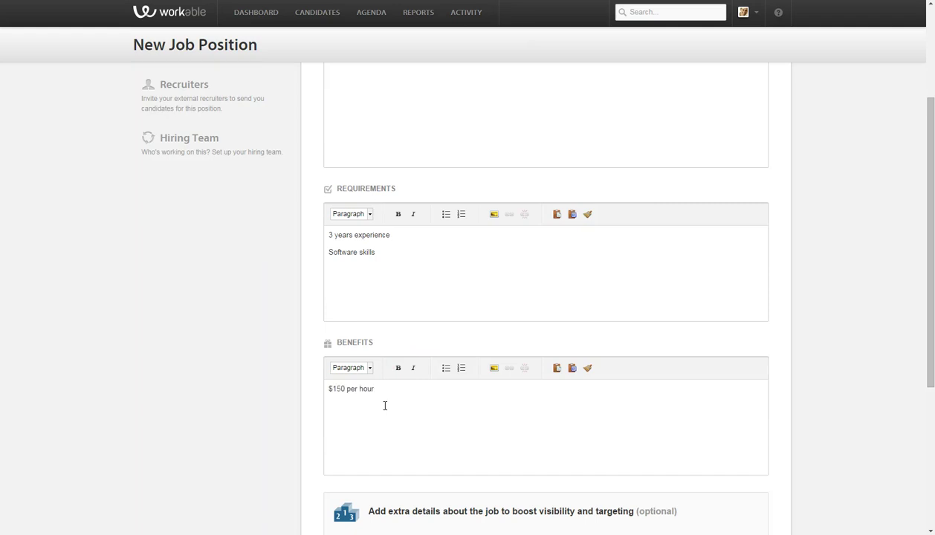
click(318, 397)
scroll(309, 407, down, 3)
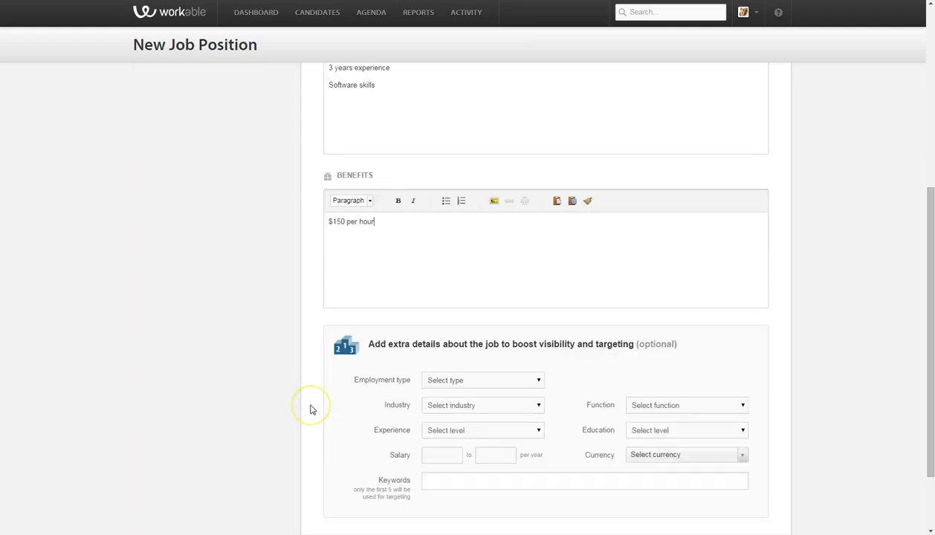
Set employment type Contract, industry Financial Services and job function Finance.
scroll(310, 409, down, 2)
click(458, 292)
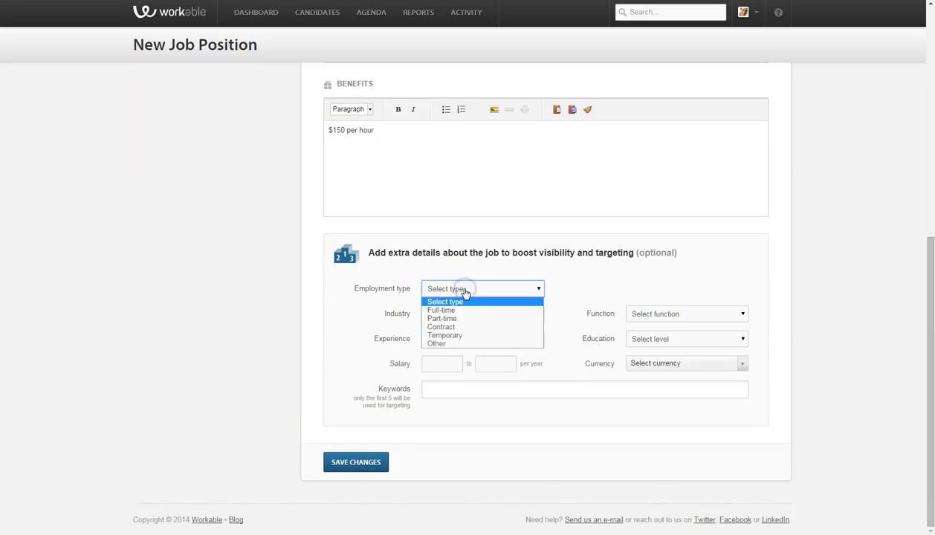
click(465, 327)
click(463, 317)
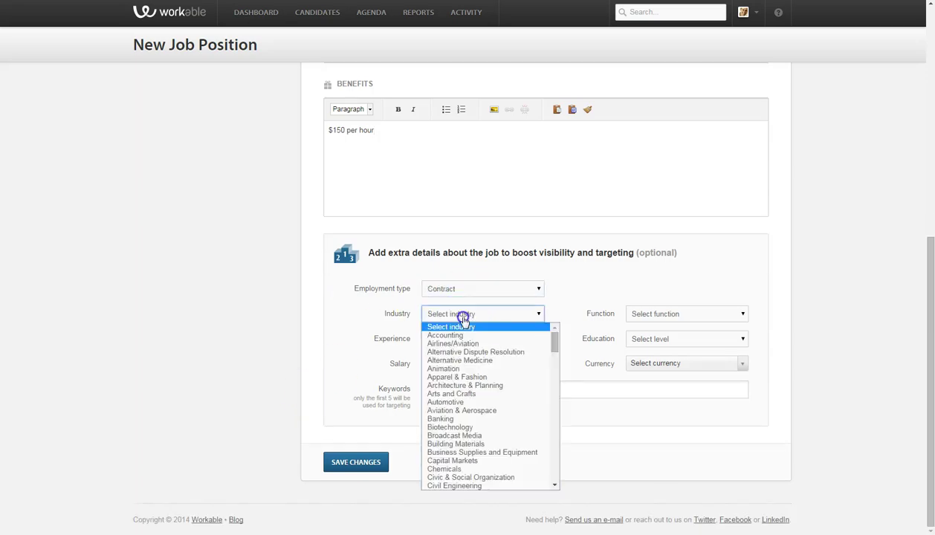
scroll(480, 380, down, 5)
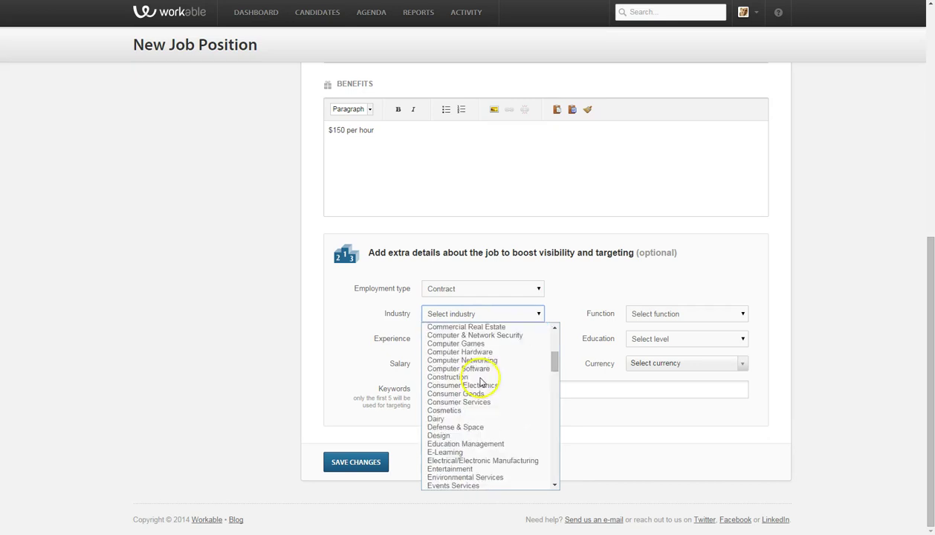
scroll(480, 381, down, 3)
click(486, 462)
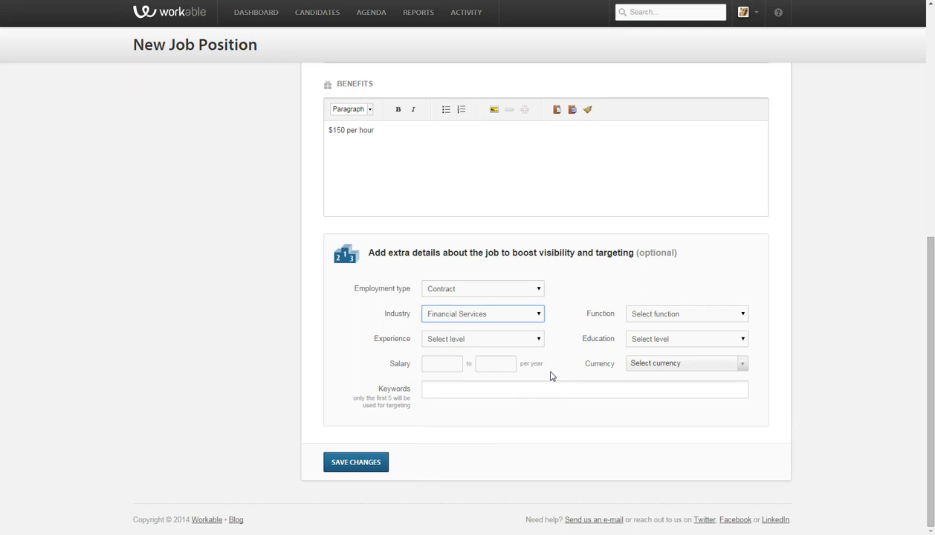
click(649, 315)
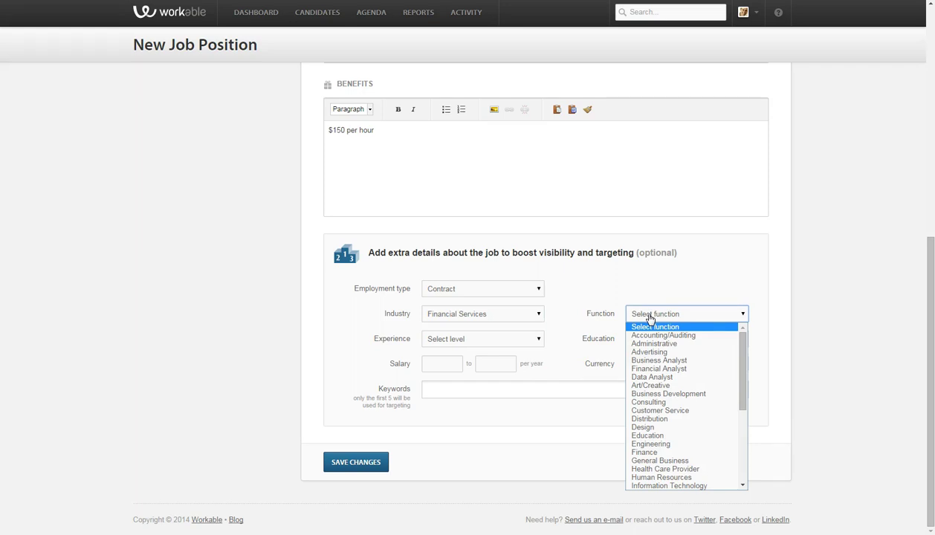
click(652, 328)
click(678, 452)
Set experience level to Not Applicable and education level to Certification.
click(512, 340)
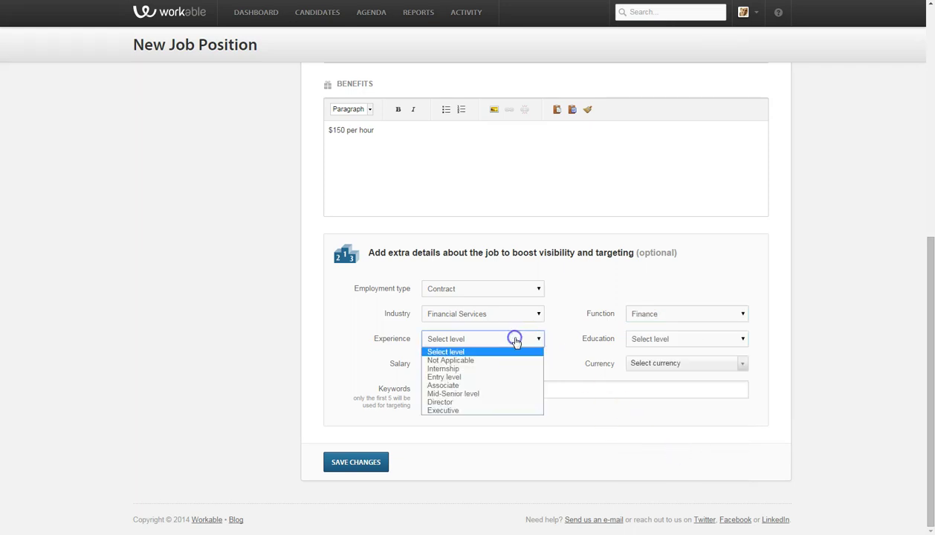
click(511, 352)
click(511, 360)
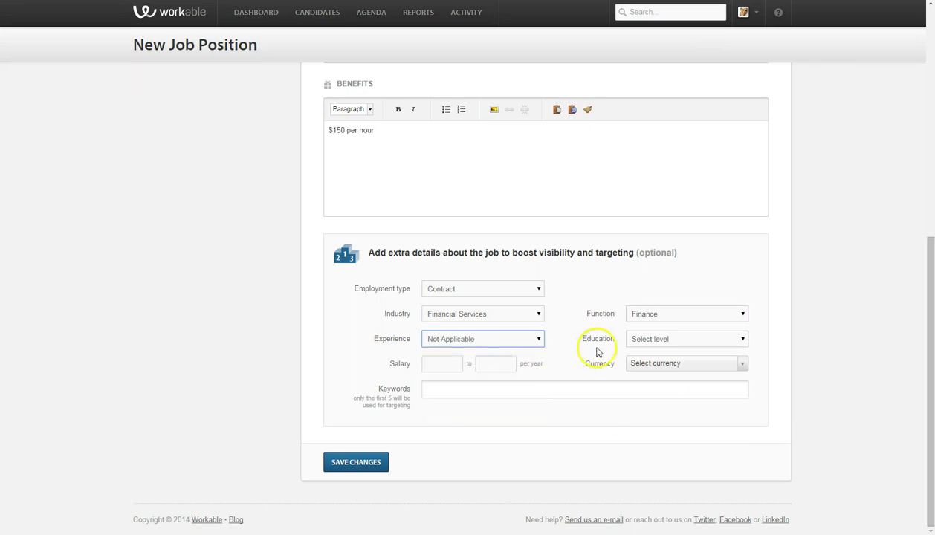
click(653, 339)
click(671, 368)
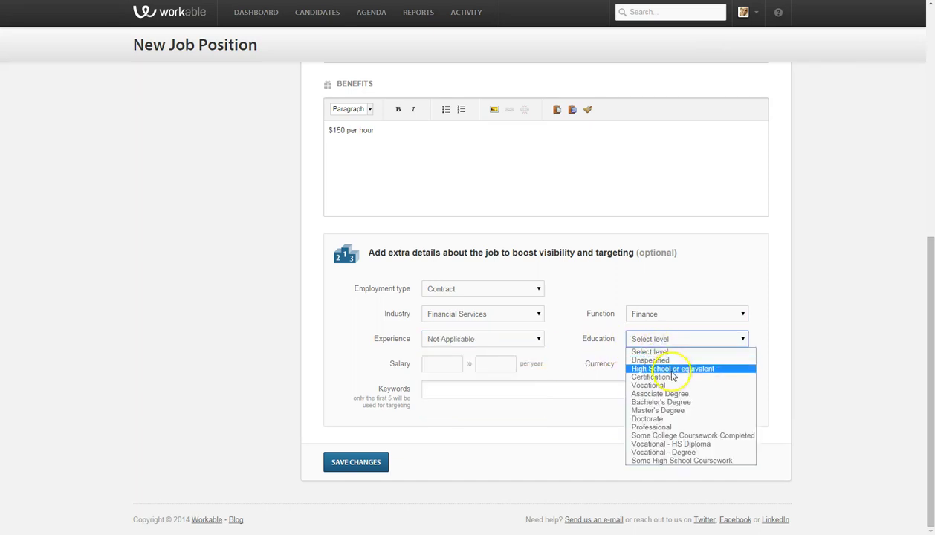
click(674, 378)
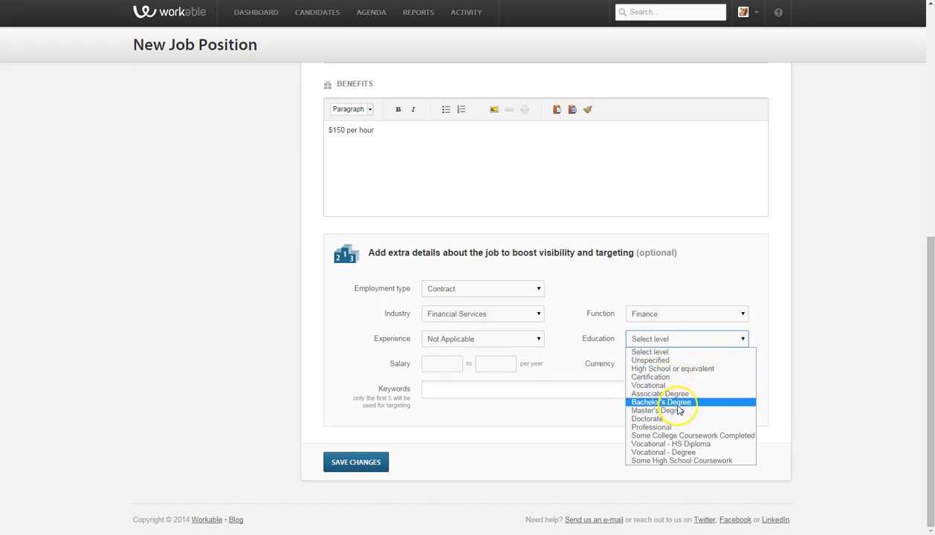
click(680, 406)
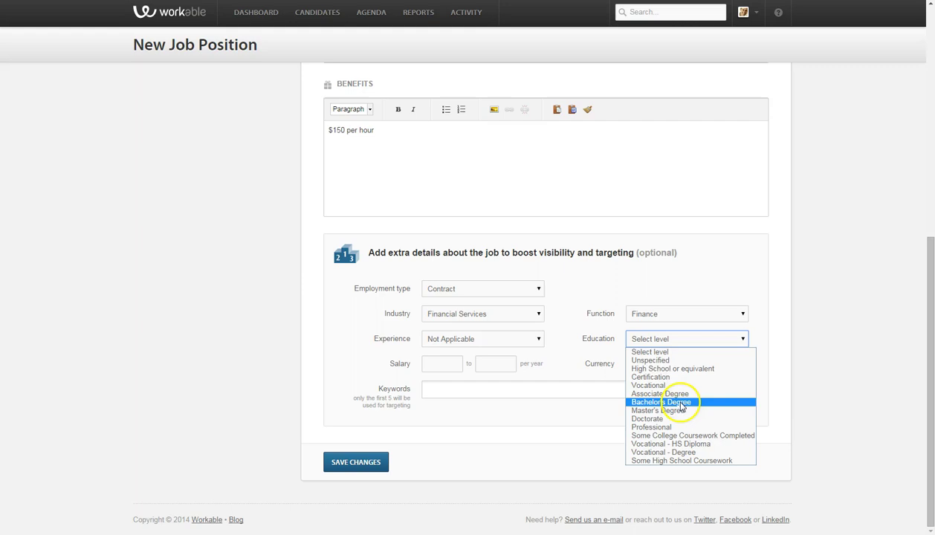
click(678, 377)
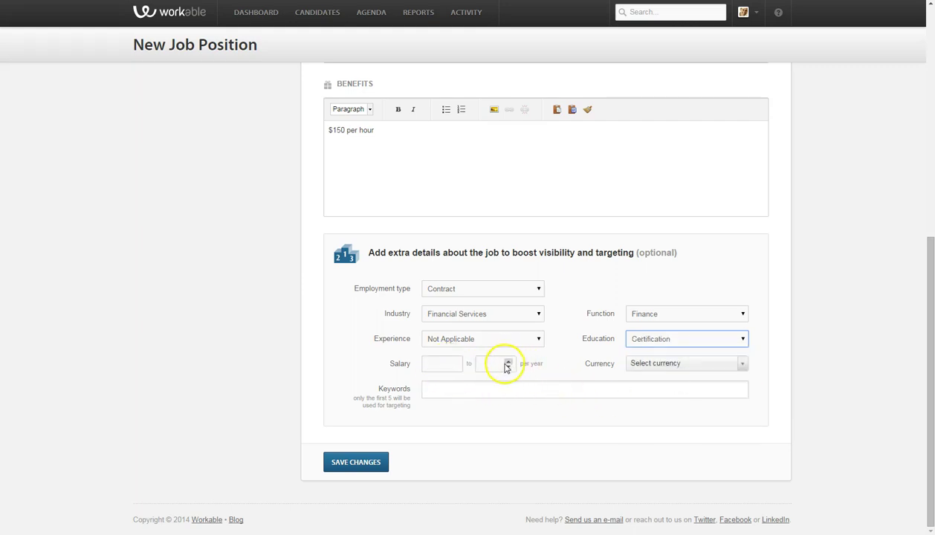
Set the salary range to 100000–150000 AUD.
click(667, 364)
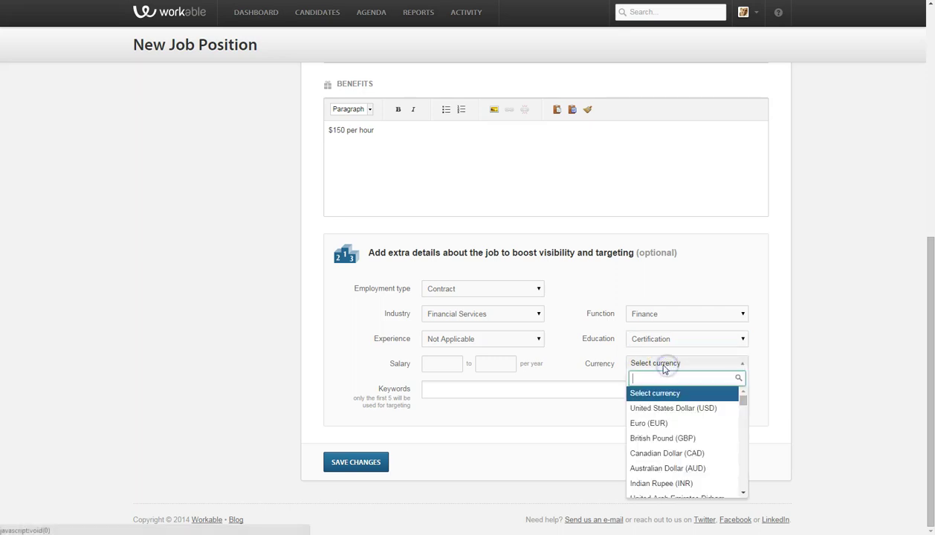
click(667, 469)
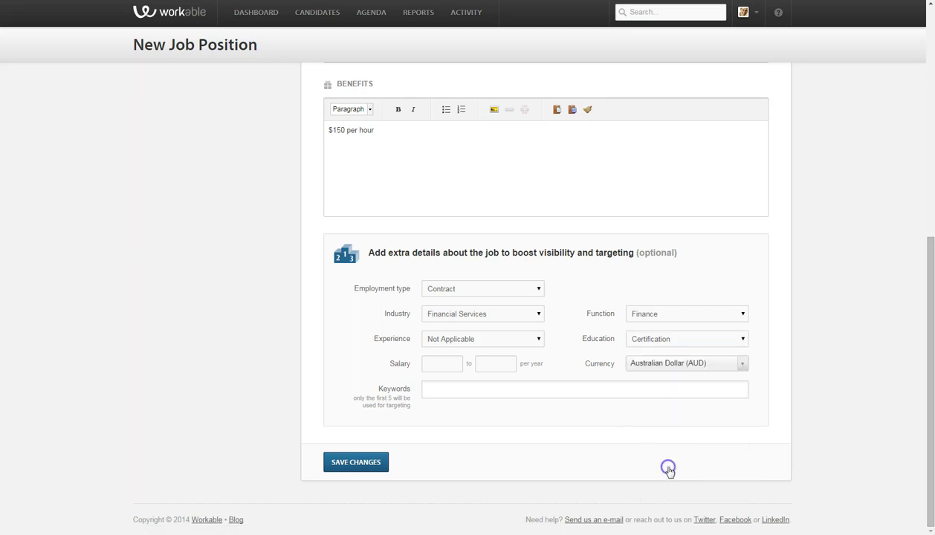
click(438, 366)
text(1000)
click(448, 378)
text(00)
click(491, 363)
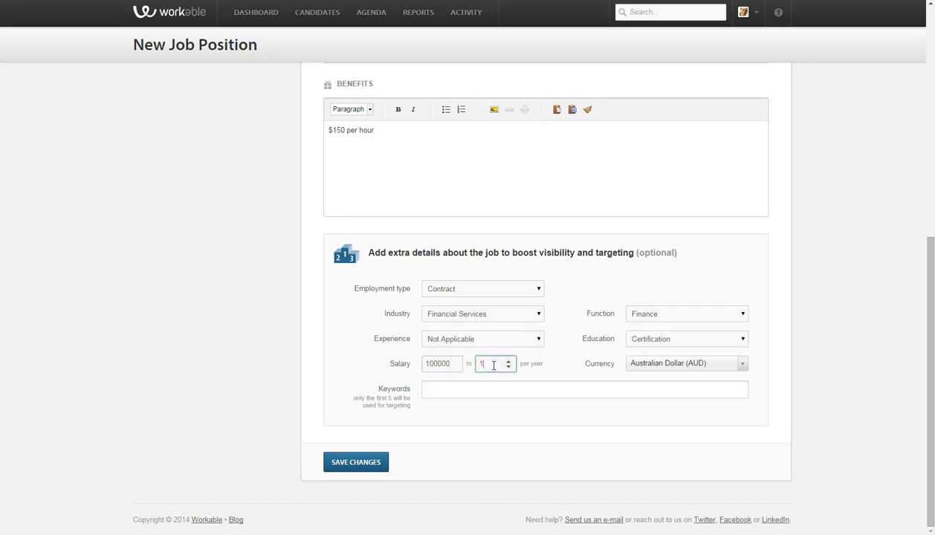
text(1500000)
click(492, 382)
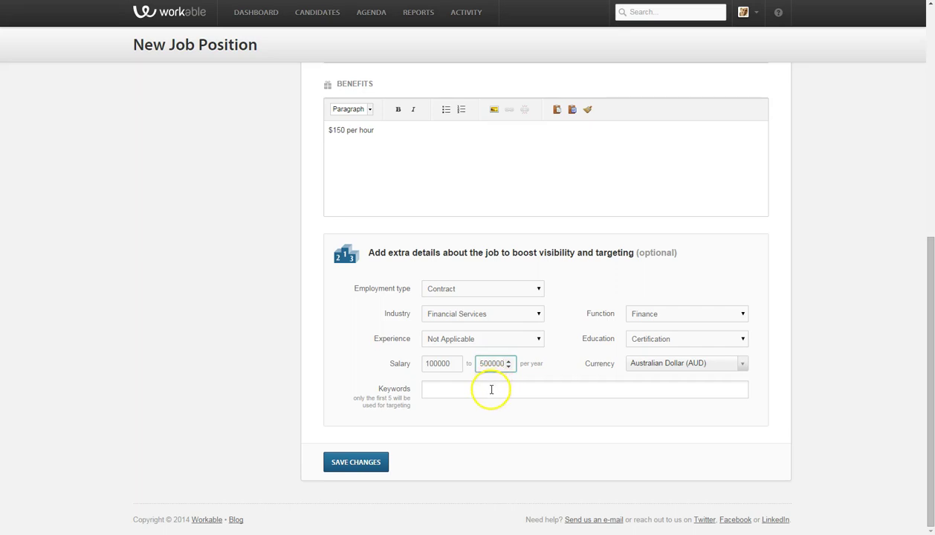
Add the keywords paraplanner and financial services.
click(489, 390)
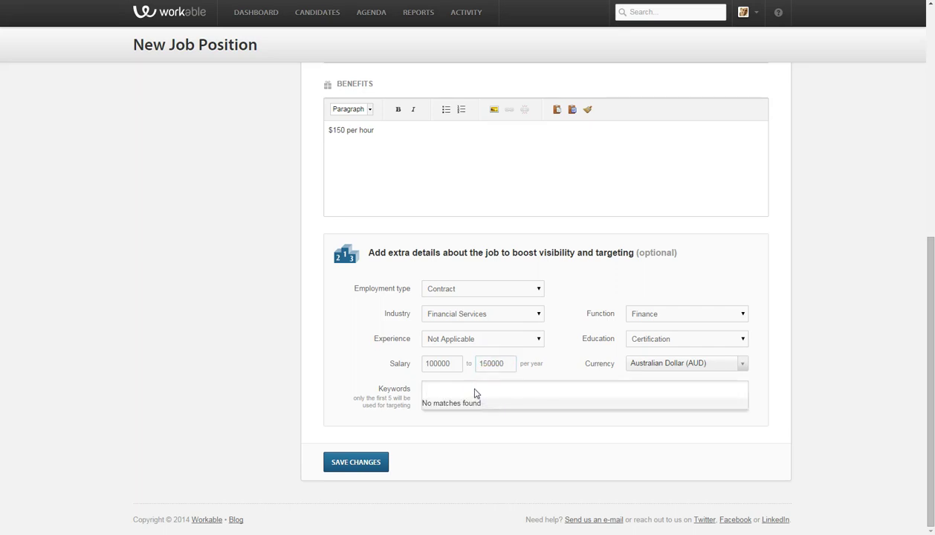
click(445, 389)
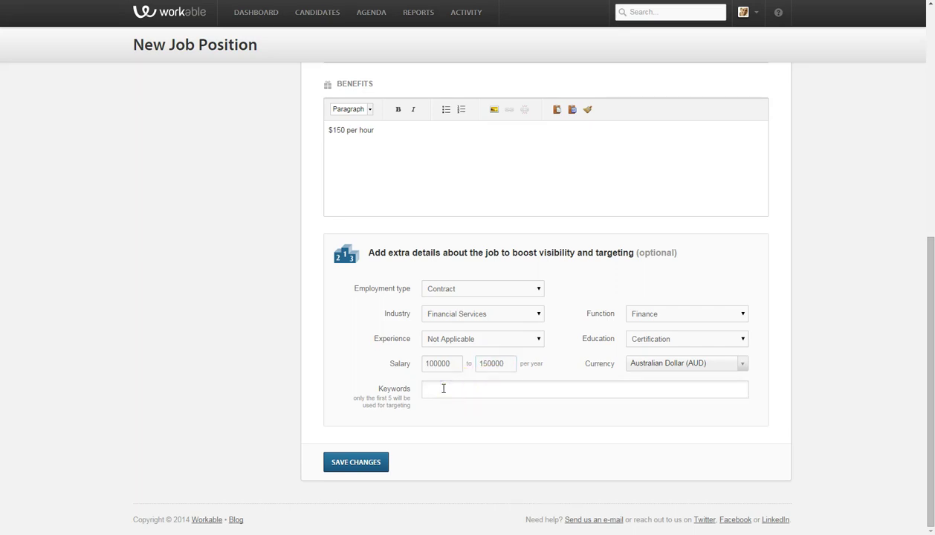
text(paraplanner)
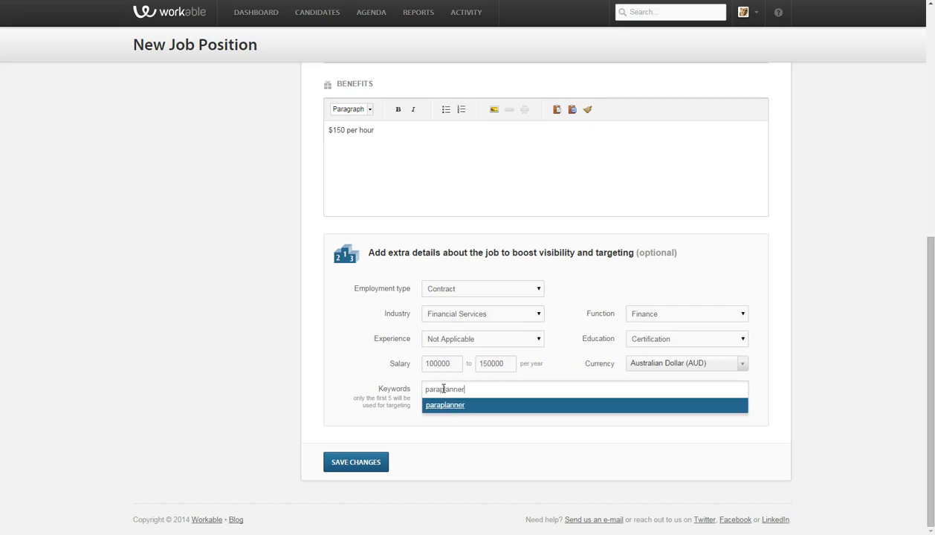
key(Return)
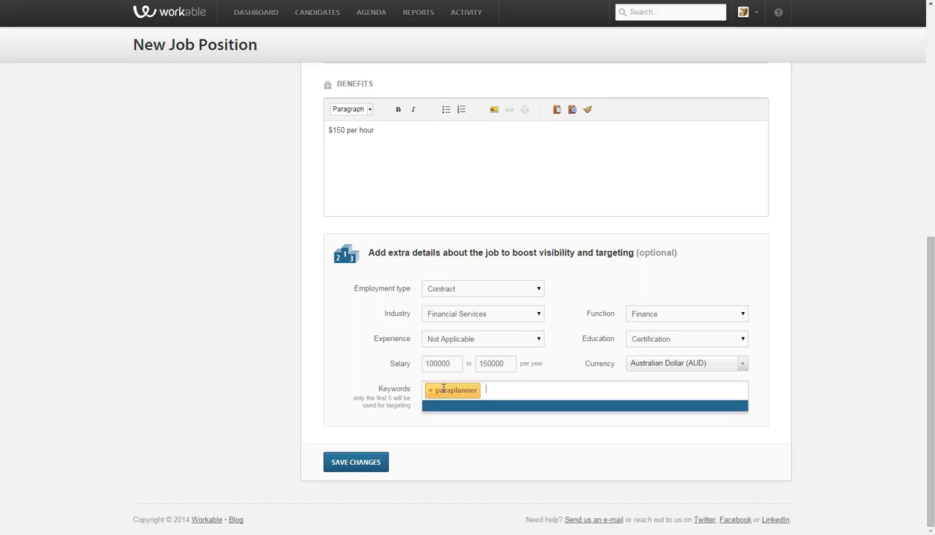
text(financial services)
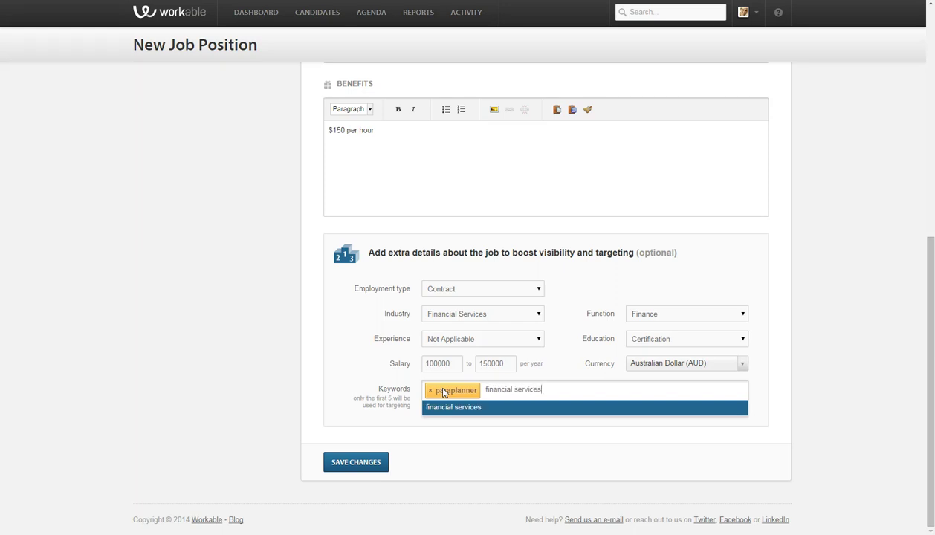
key(Return)
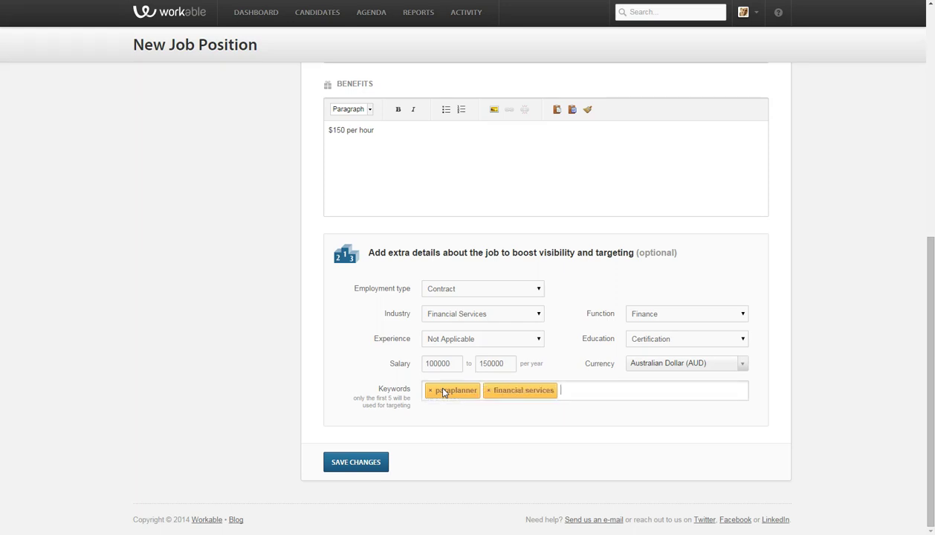
Save the job details and preview the application form at full size.
click(362, 461)
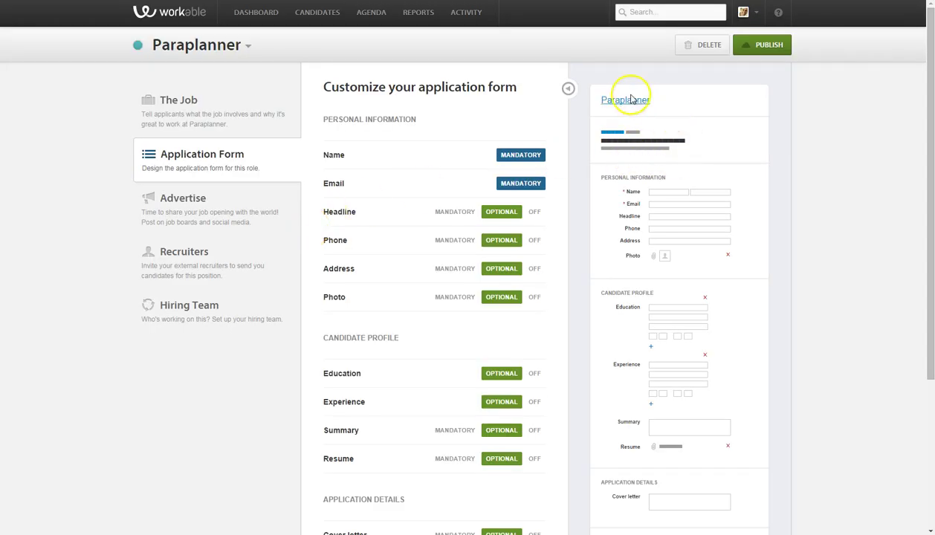
click(704, 299)
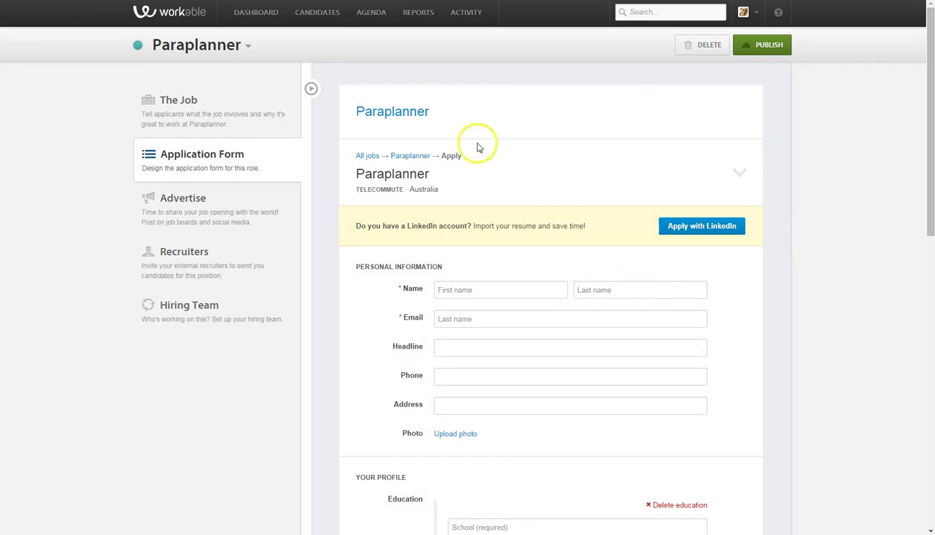
click(312, 89)
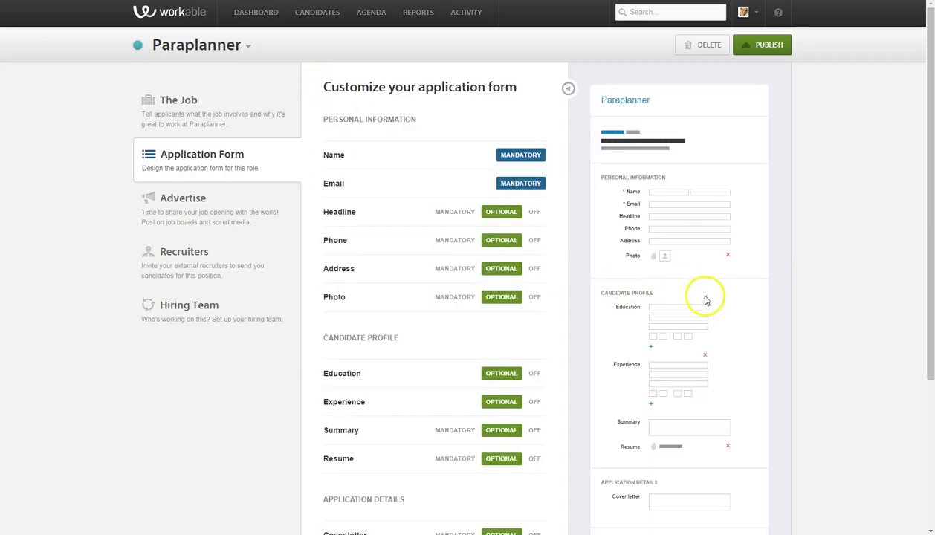
Turn Education off, keep Photo optional, and make Phone and Resume mandatory.
click(532, 379)
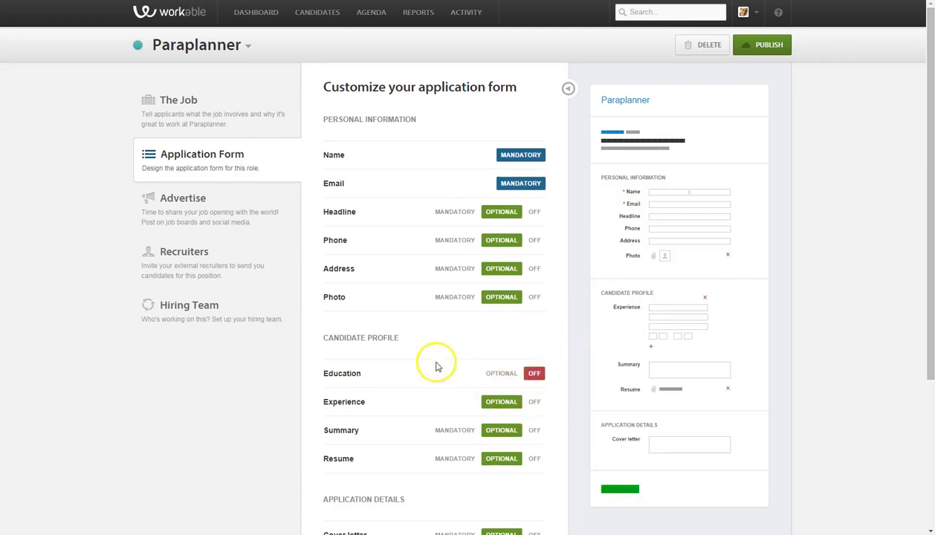
scroll(418, 366, down, 1)
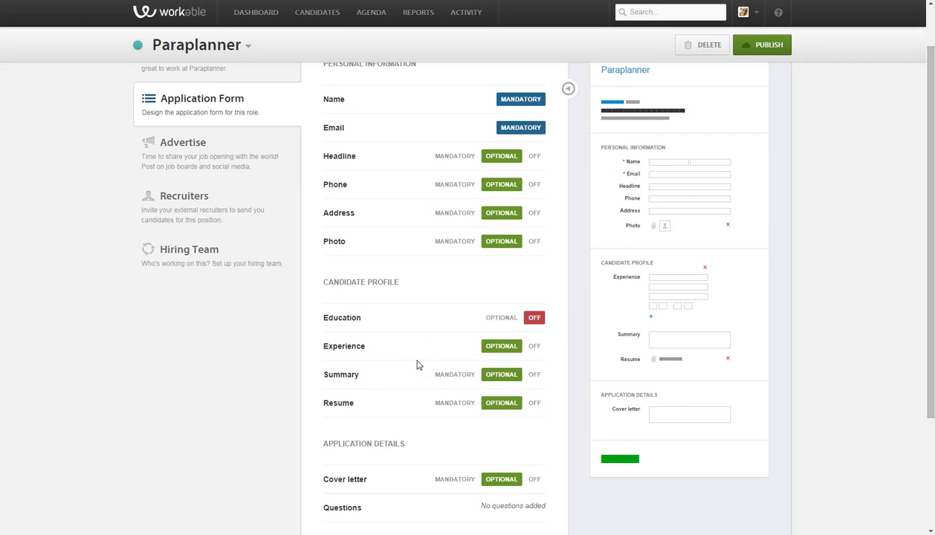
click(535, 244)
click(497, 241)
click(454, 185)
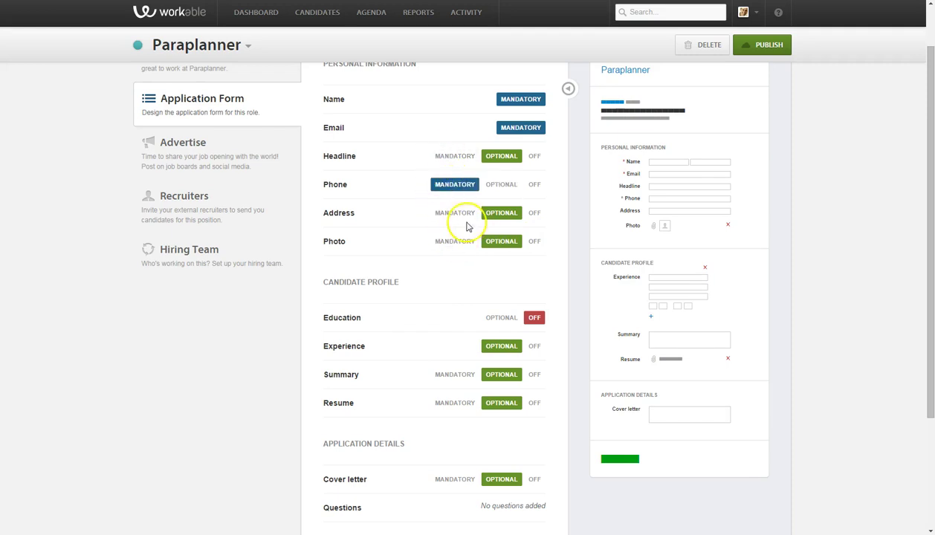
scroll(424, 261, up, 2)
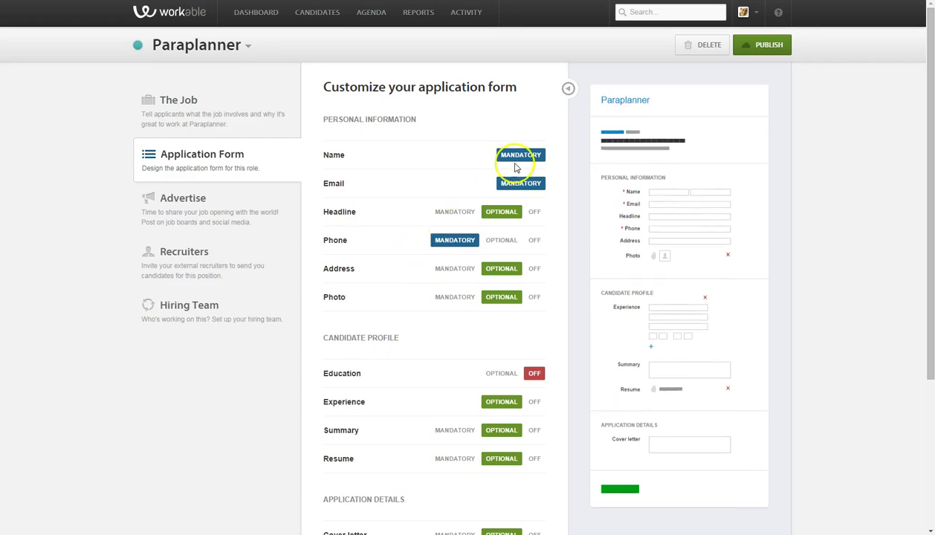
scroll(391, 284, down, 3)
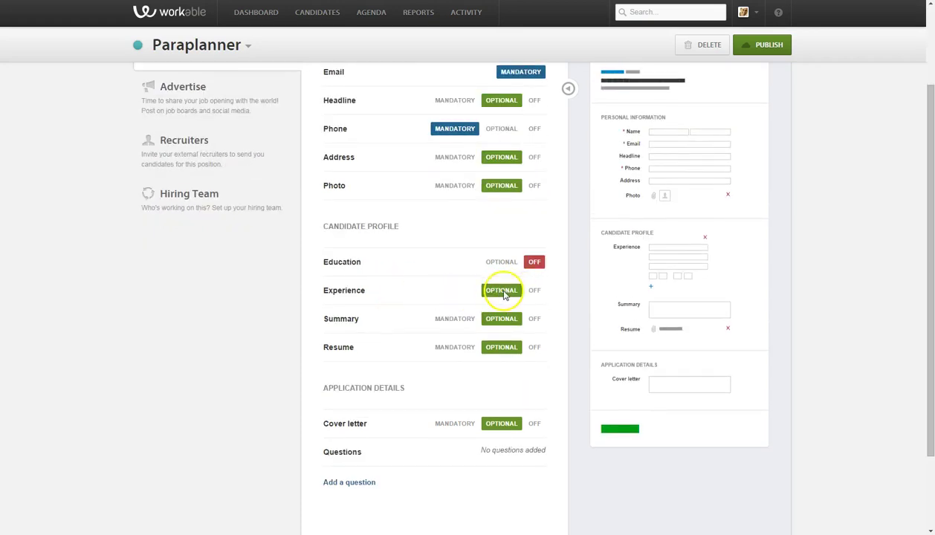
scroll(392, 305, down, 1)
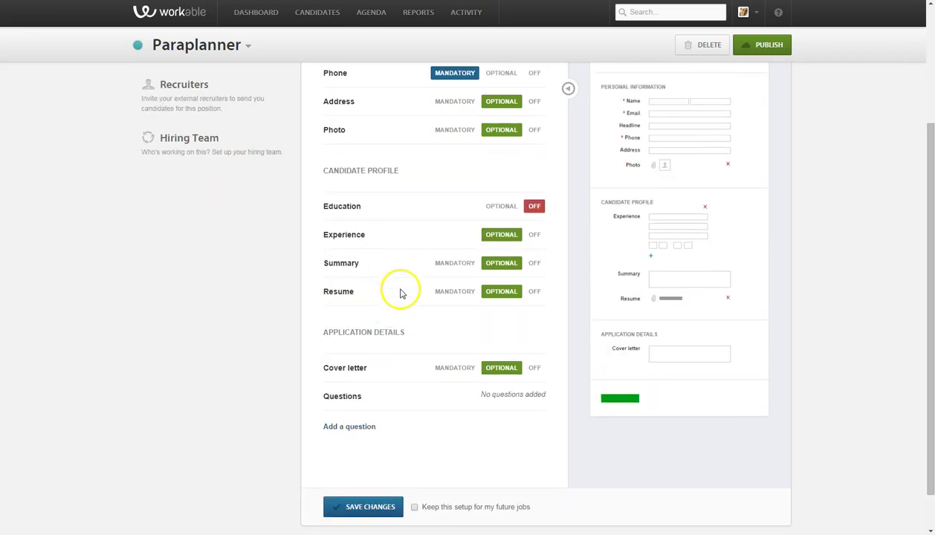
click(458, 293)
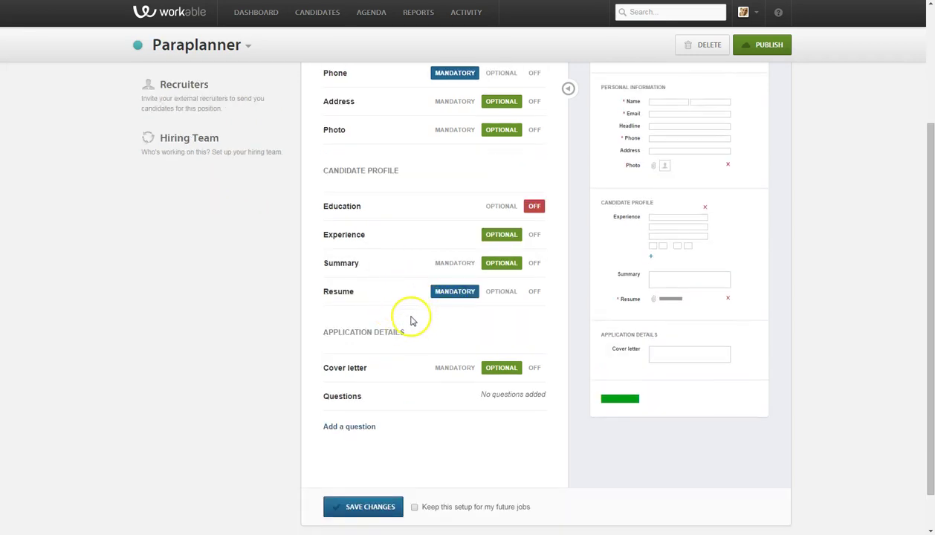
scroll(410, 317, down, 1)
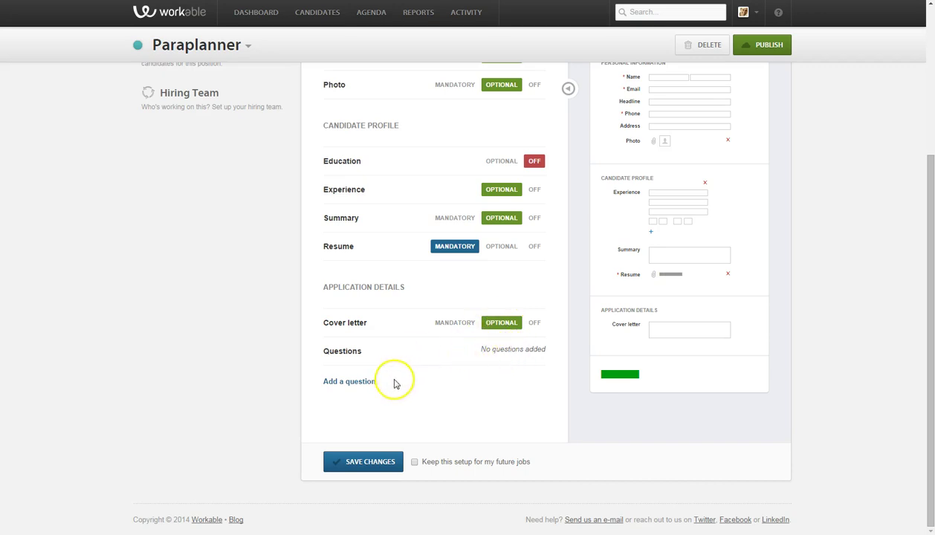
click(370, 382)
Add Yes/No question 'Have you worked in this role before?' disqualifying 'no' answers, and save.
click(429, 379)
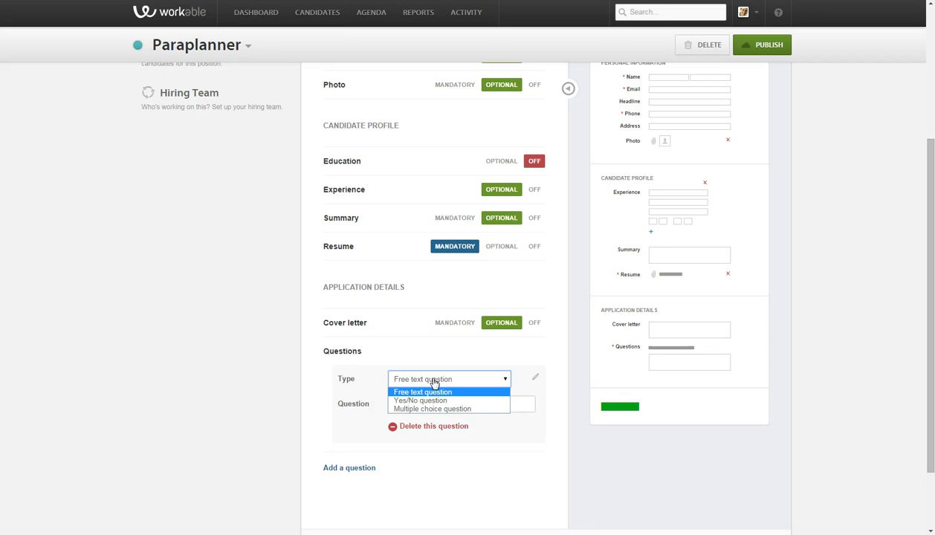
click(448, 394)
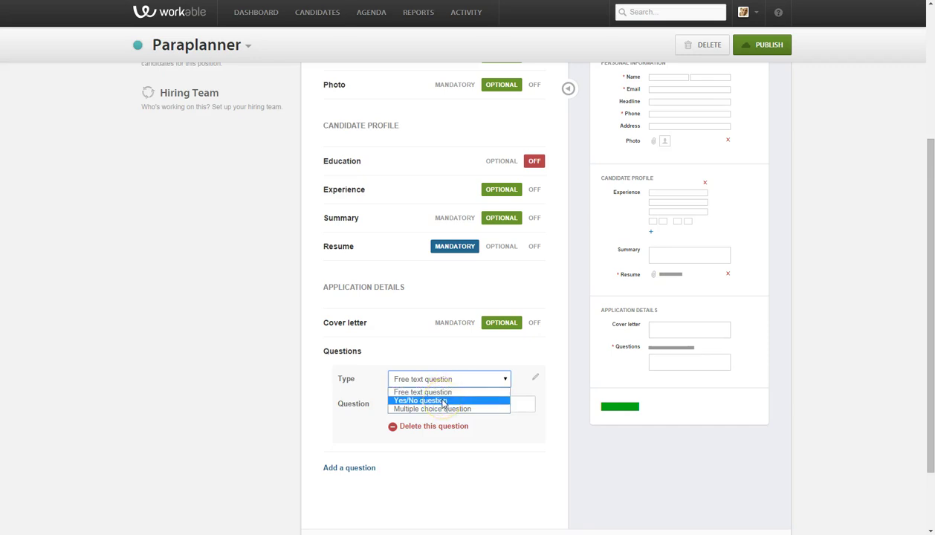
click(442, 401)
click(419, 402)
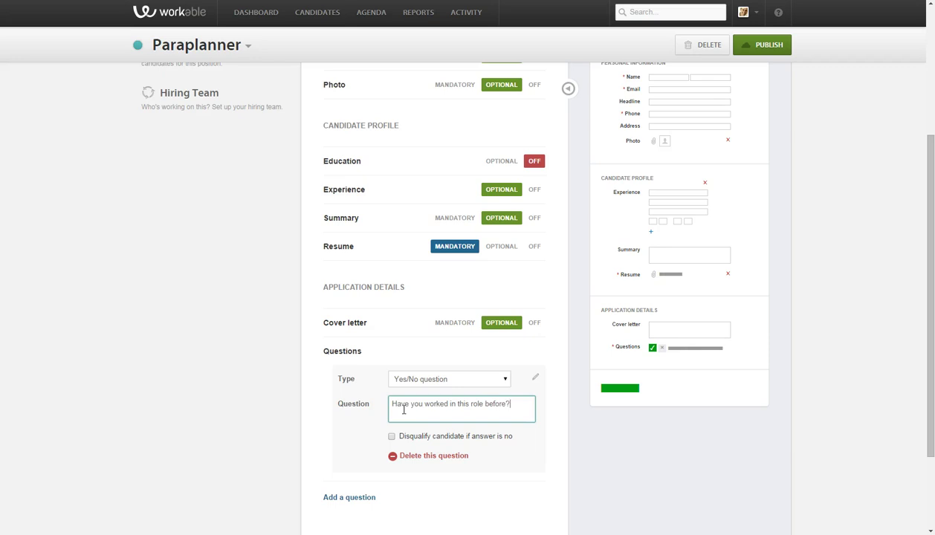
scroll(363, 432, down, 1)
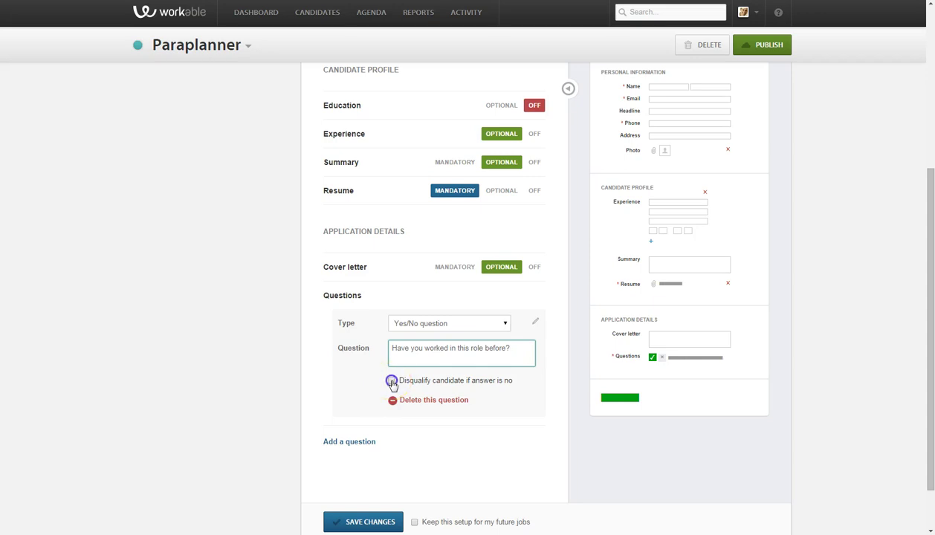
click(391, 381)
scroll(349, 387, down, 1)
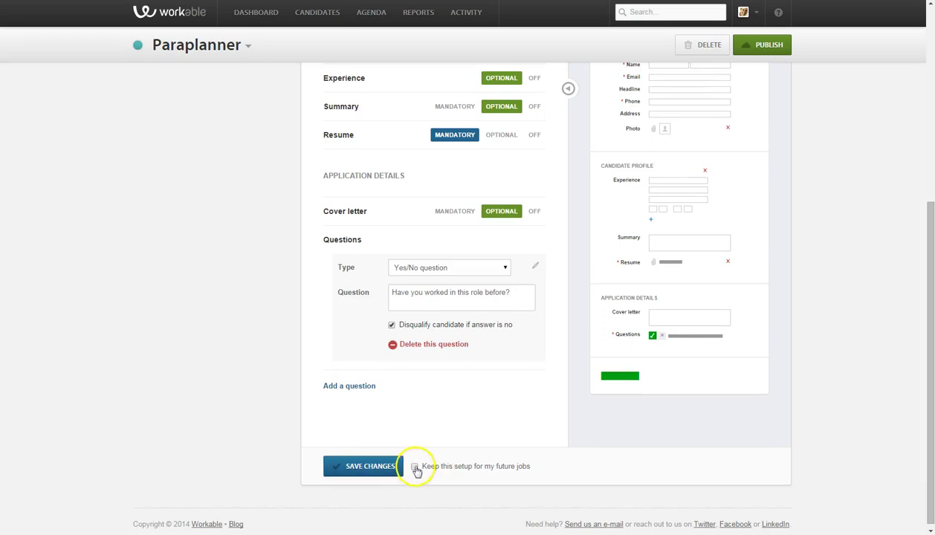
click(372, 467)
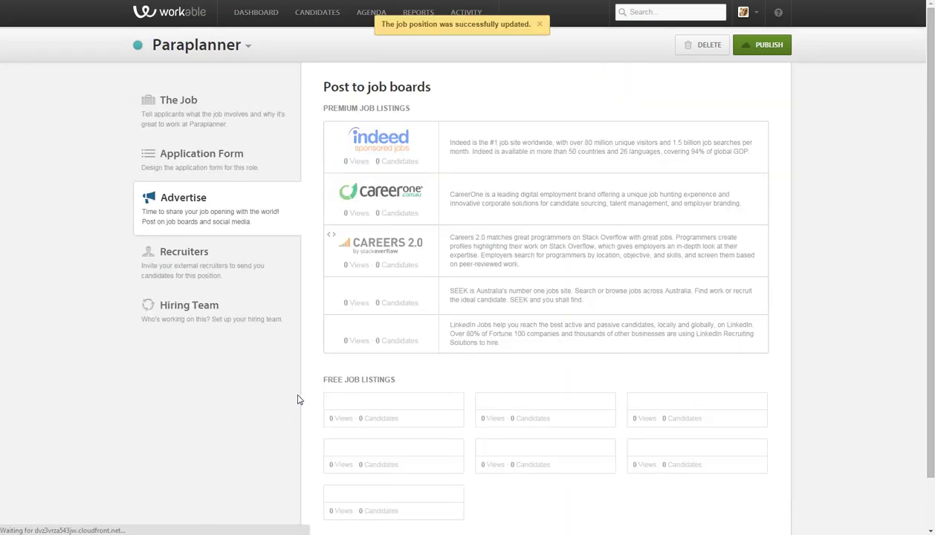
scroll(295, 397, down, 2)
scroll(286, 397, up, 2)
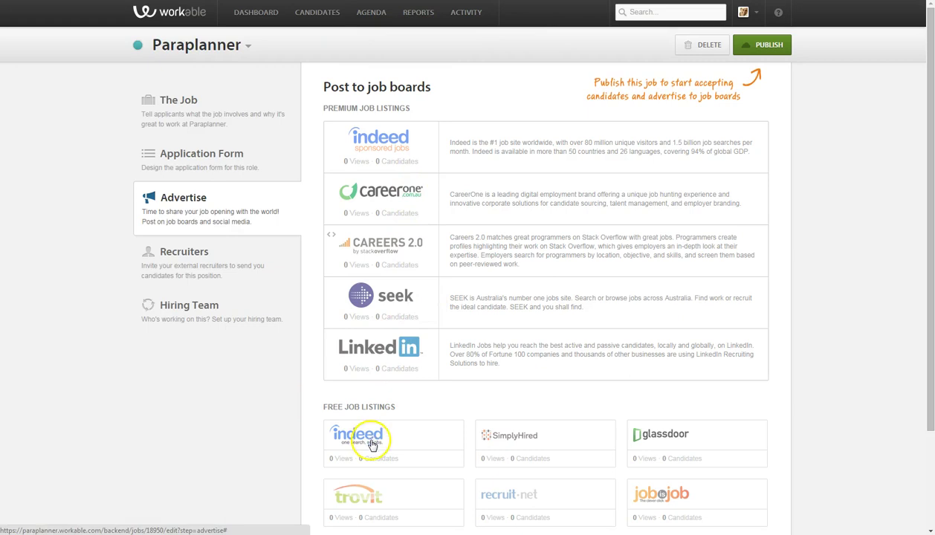
mouse_move(361, 437)
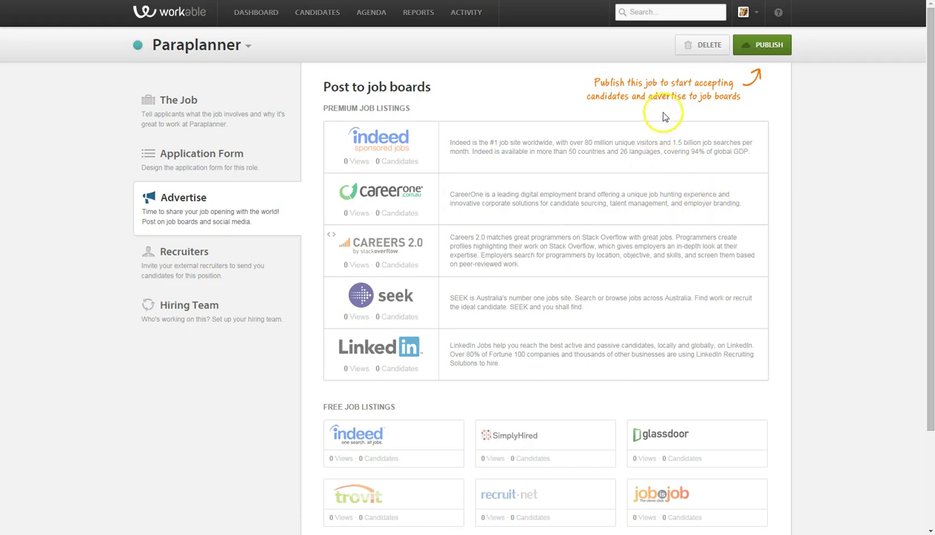
click(768, 46)
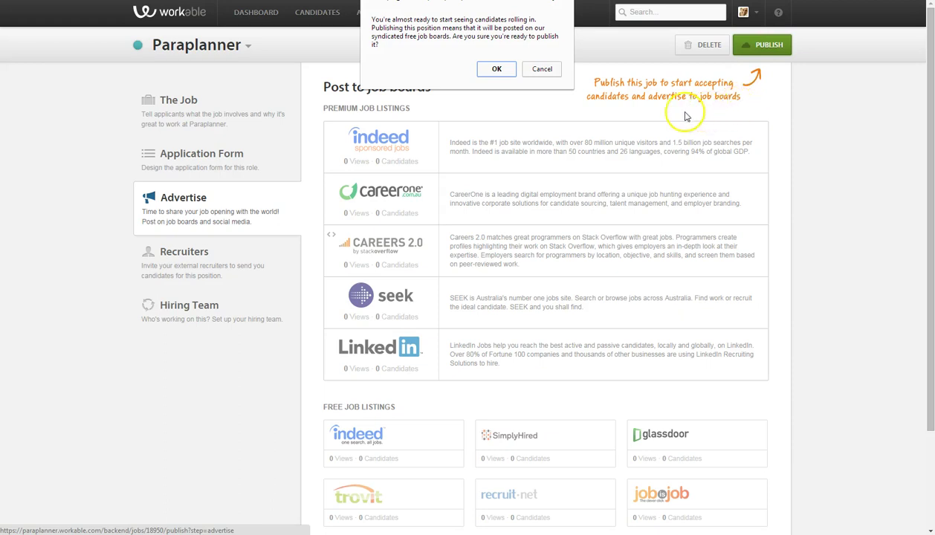
click(538, 70)
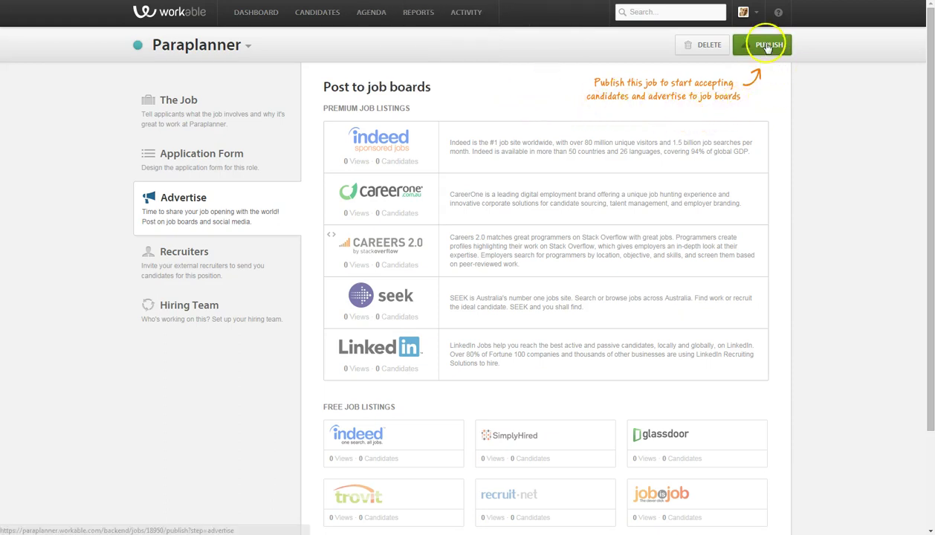
scroll(497, 328, down, 2)
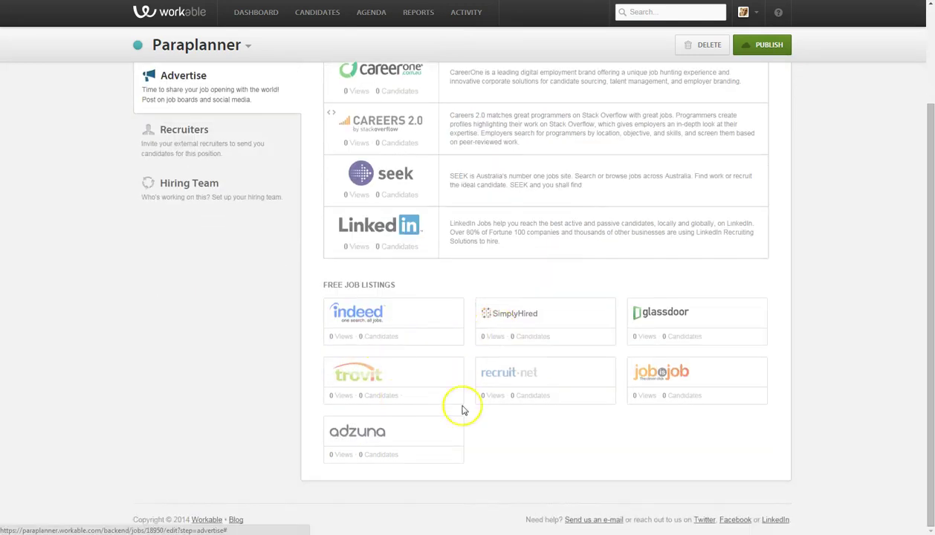
scroll(491, 335, up, 1)
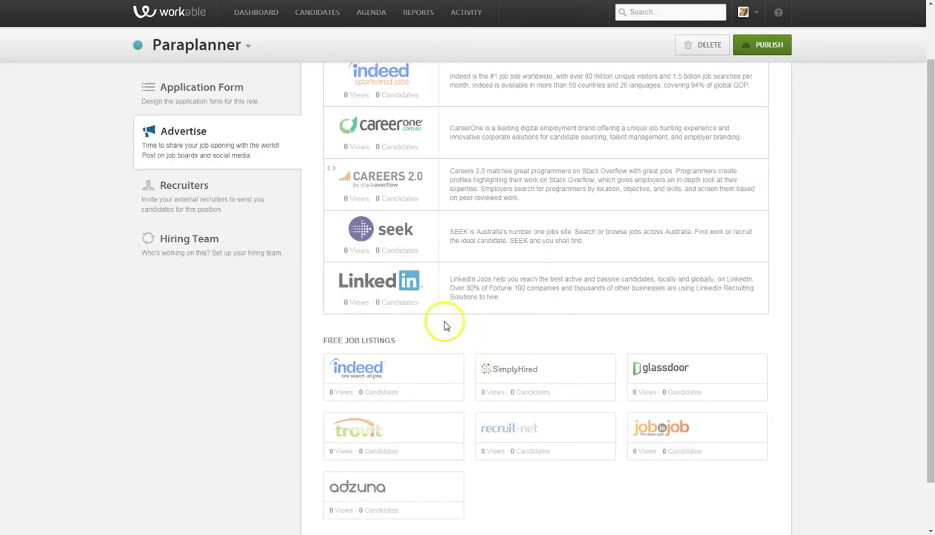
click(217, 199)
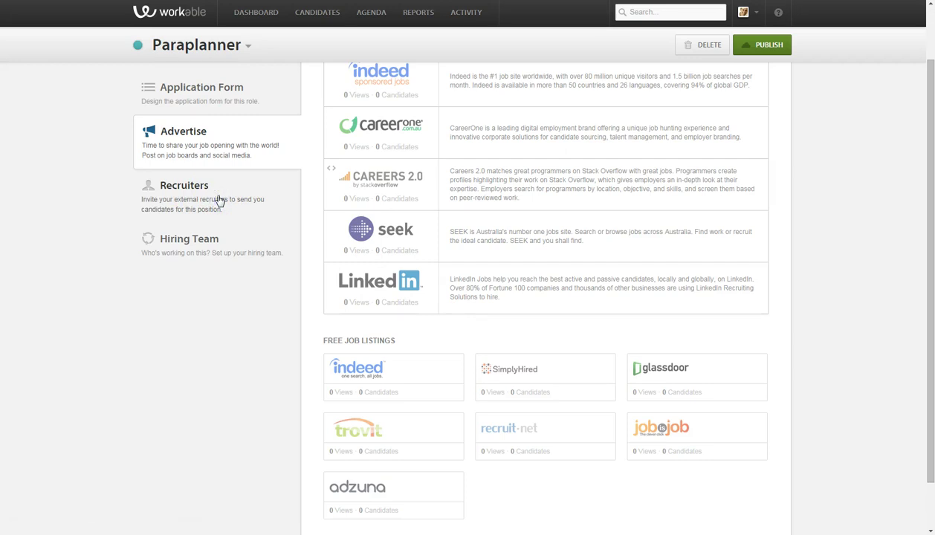
click(185, 202)
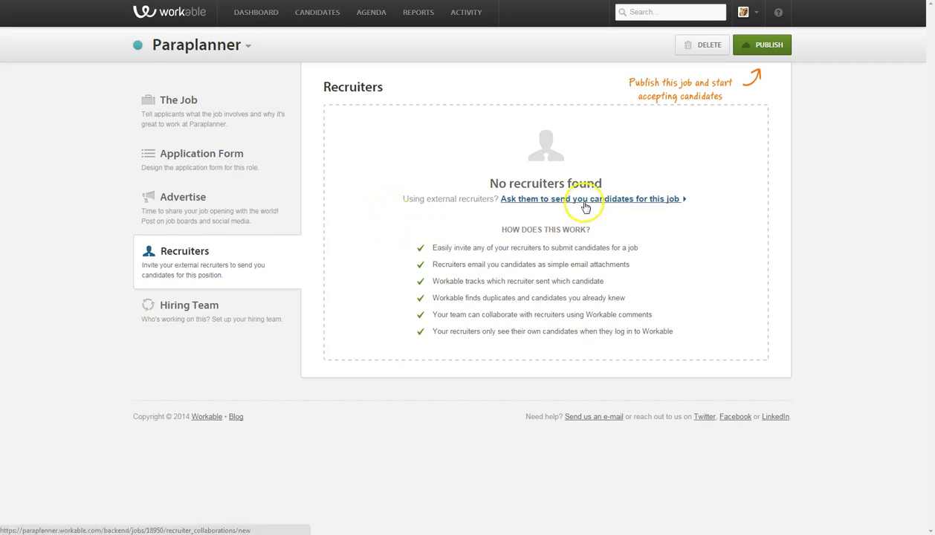
Go to the job's Hiring Team step.
click(202, 307)
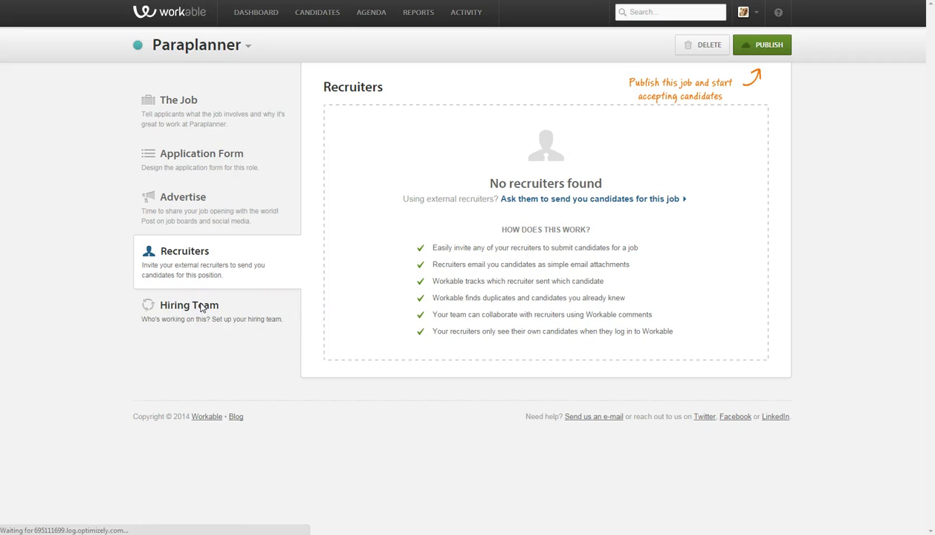
click(208, 306)
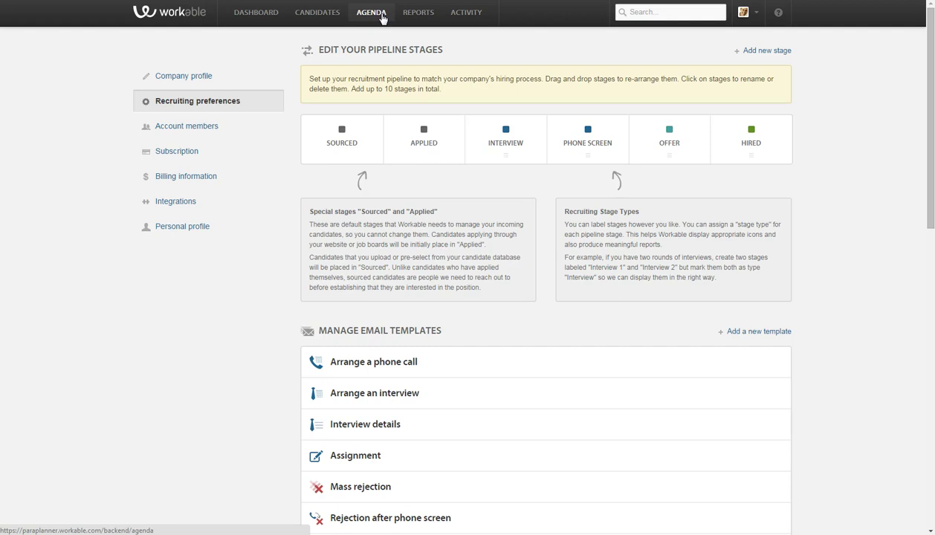
click(414, 19)
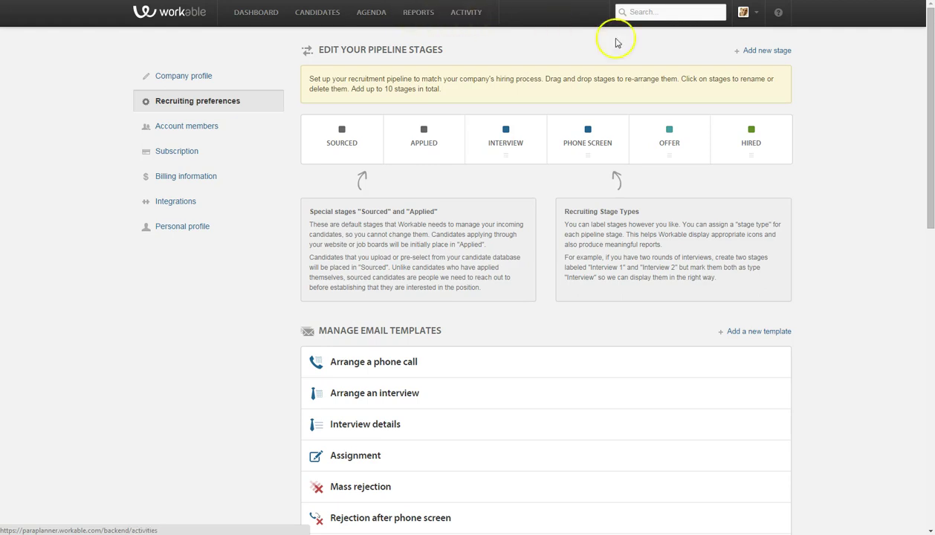
click(755, 16)
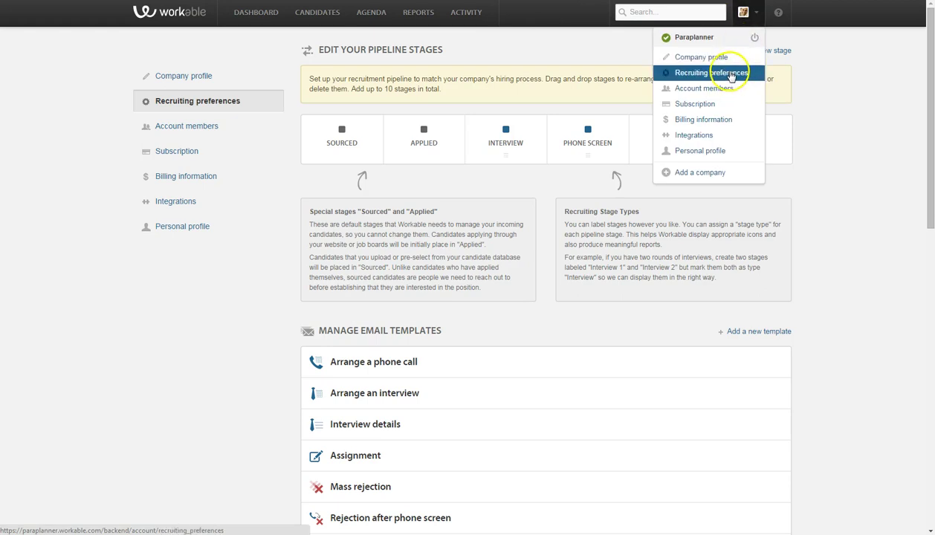
click(567, 48)
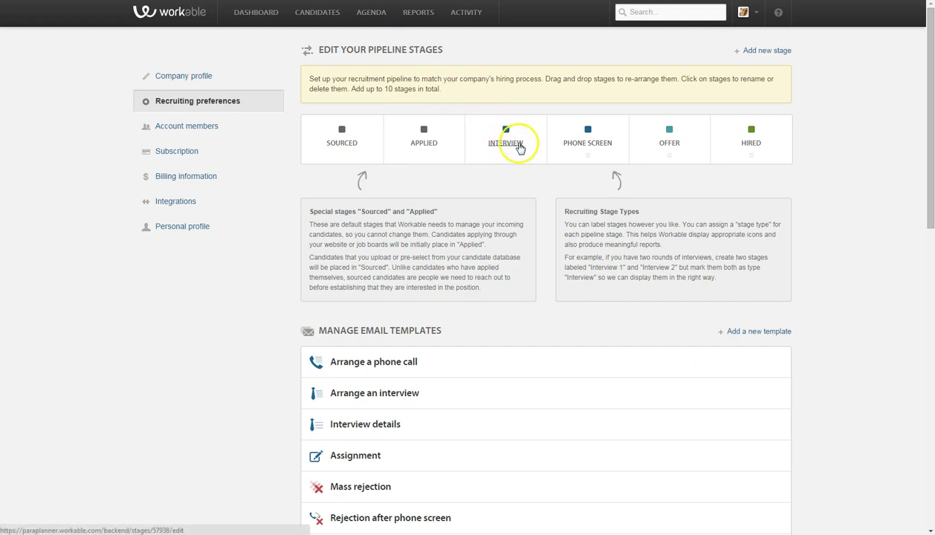
click(540, 149)
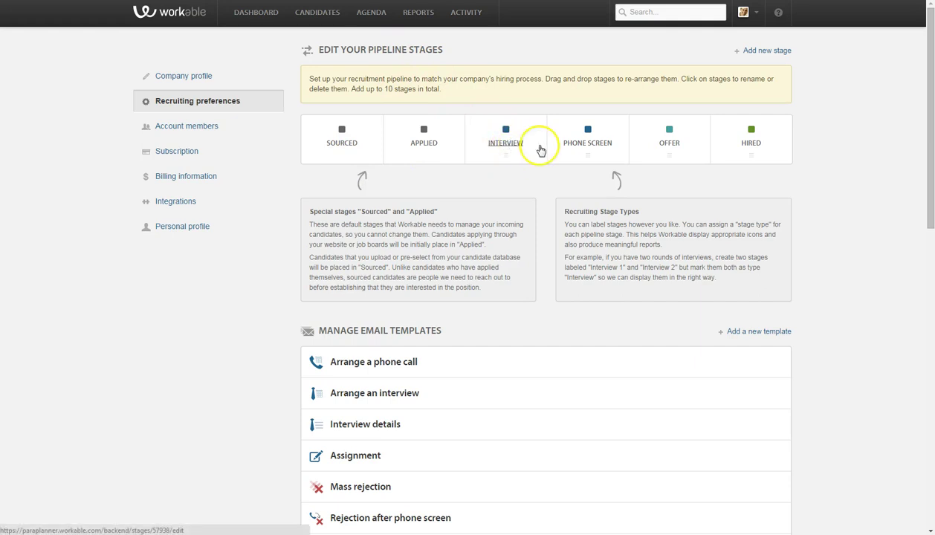
drag(540, 148, 483, 150)
mouse_move(677, 151)
mouse_down()
mouse_move(580, 148)
mouse_move(680, 150)
mouse_up()
drag(524, 151, 609, 151)
scroll(400, 327, down, 3)
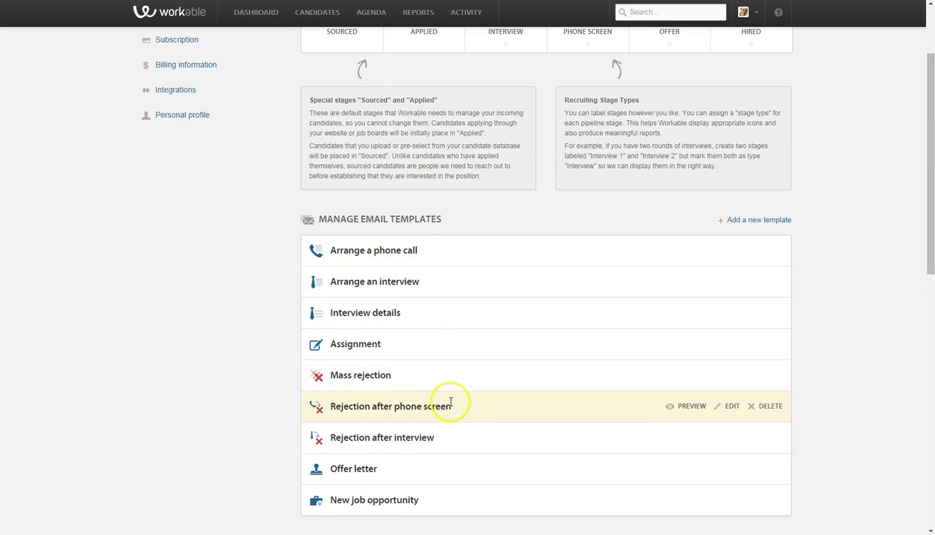
scroll(449, 402, down, 5)
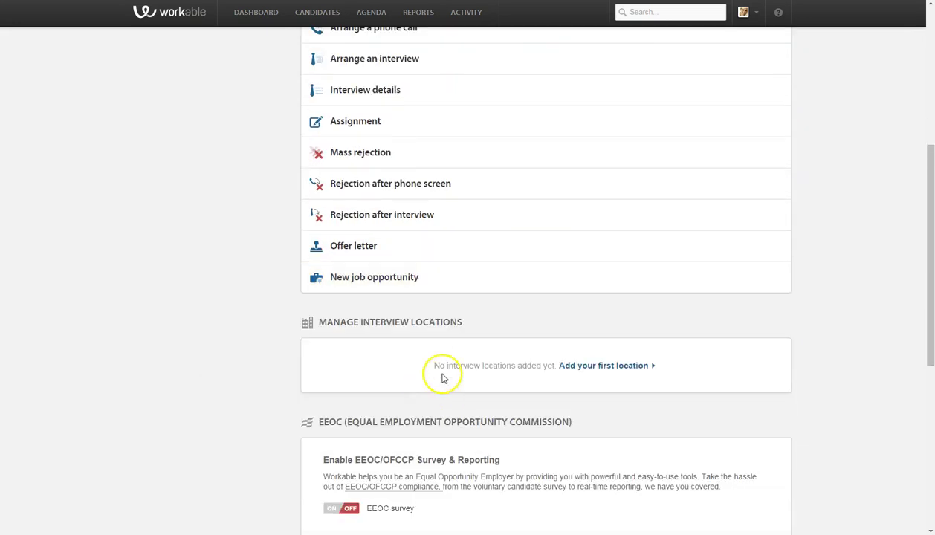
scroll(277, 350, down, 5)
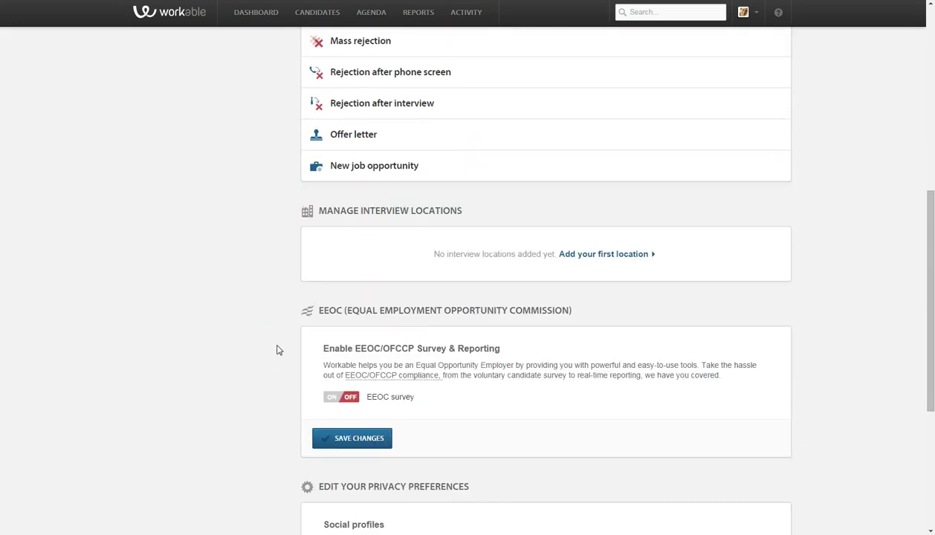
scroll(276, 350, down, 4)
click(277, 349)
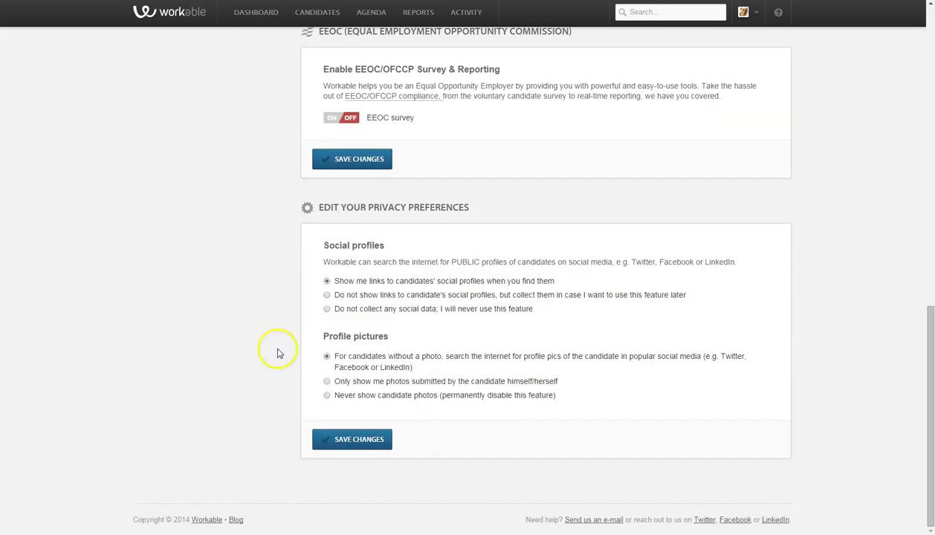
scroll(289, 369, up, 15)
scroll(290, 369, up, 1)
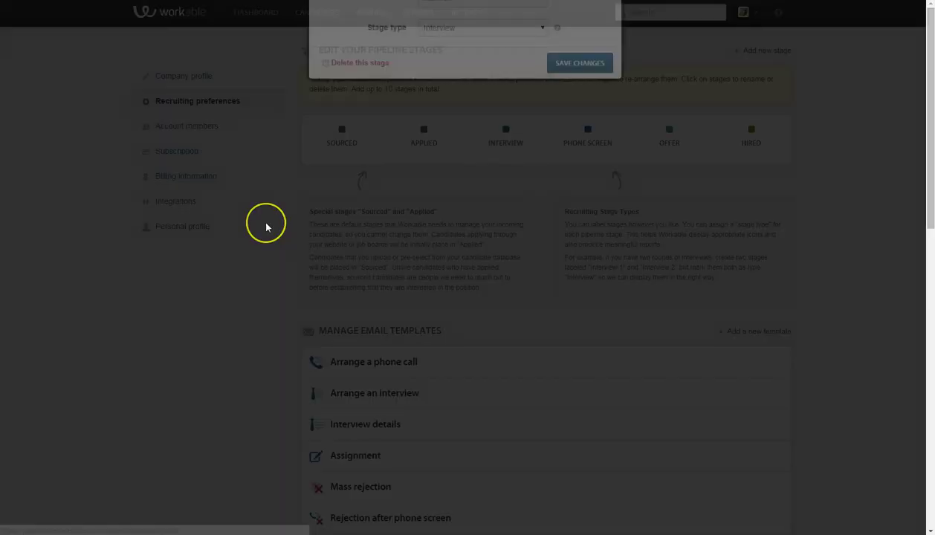
Relabel the Interview stage as 'Interview Stage' and save it.
click(455, 145)
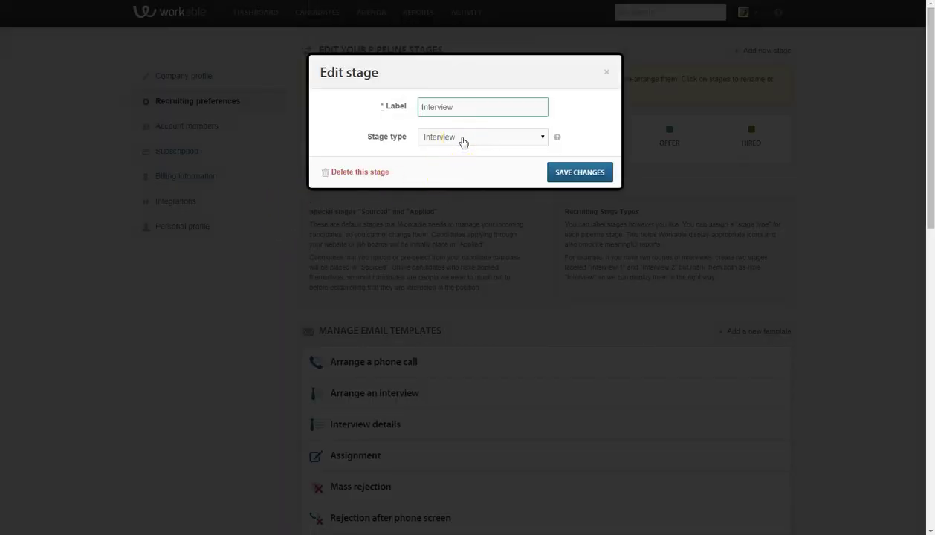
click(455, 106)
drag(459, 106, 409, 106)
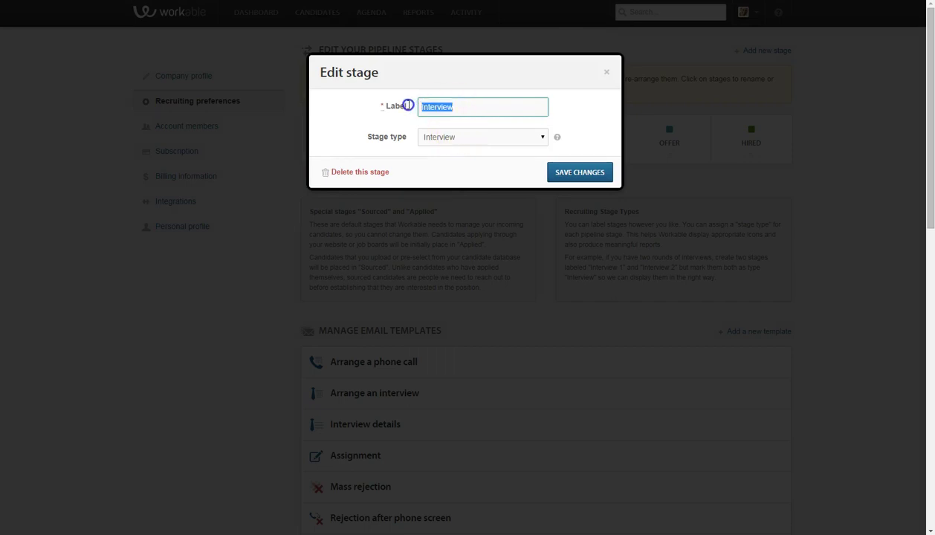
click(466, 103)
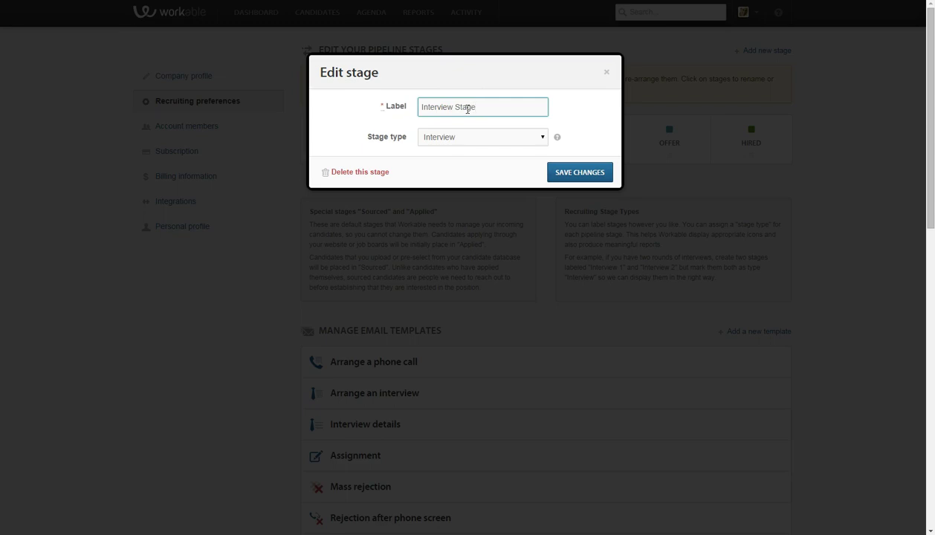
click(563, 176)
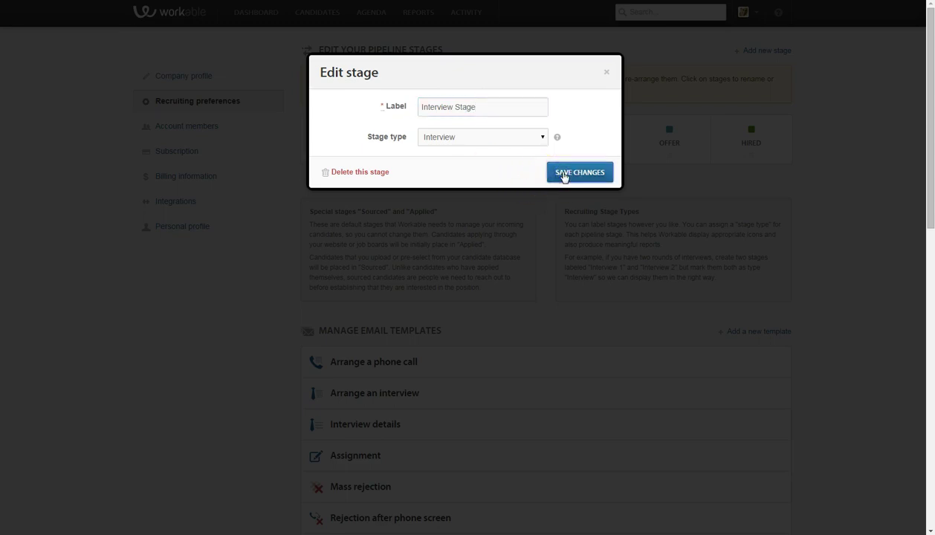